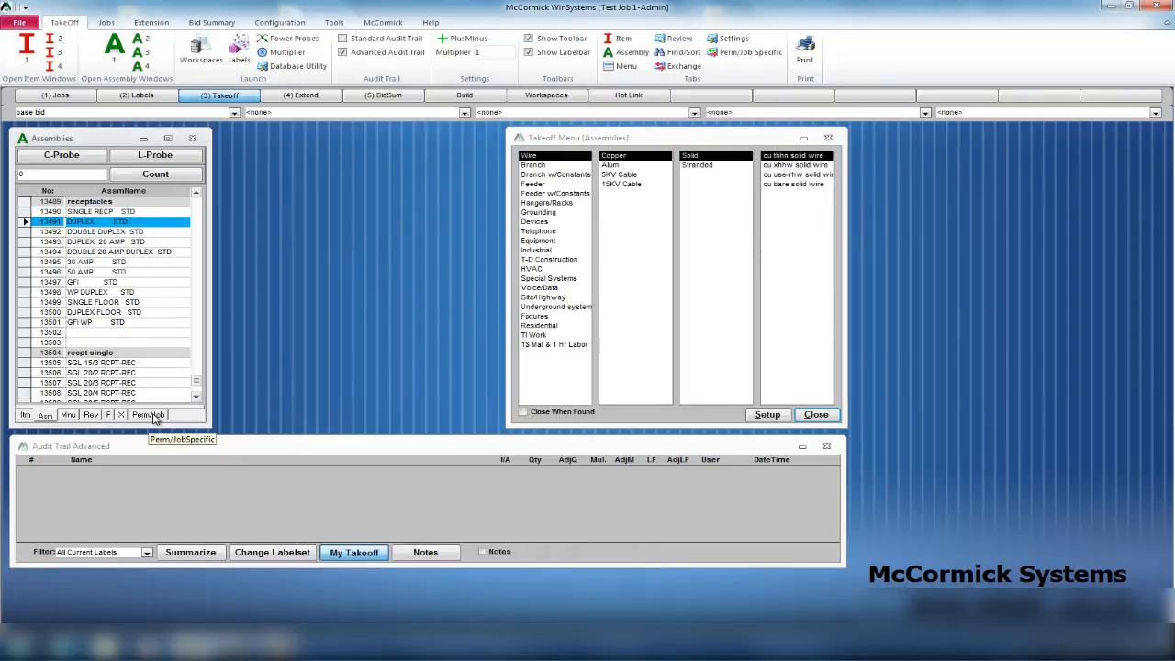
Step: Compare the permanent and job-specific item and assembly lists, including the blank job assembly rows following FIXTURE ZZZ
click(151, 415)
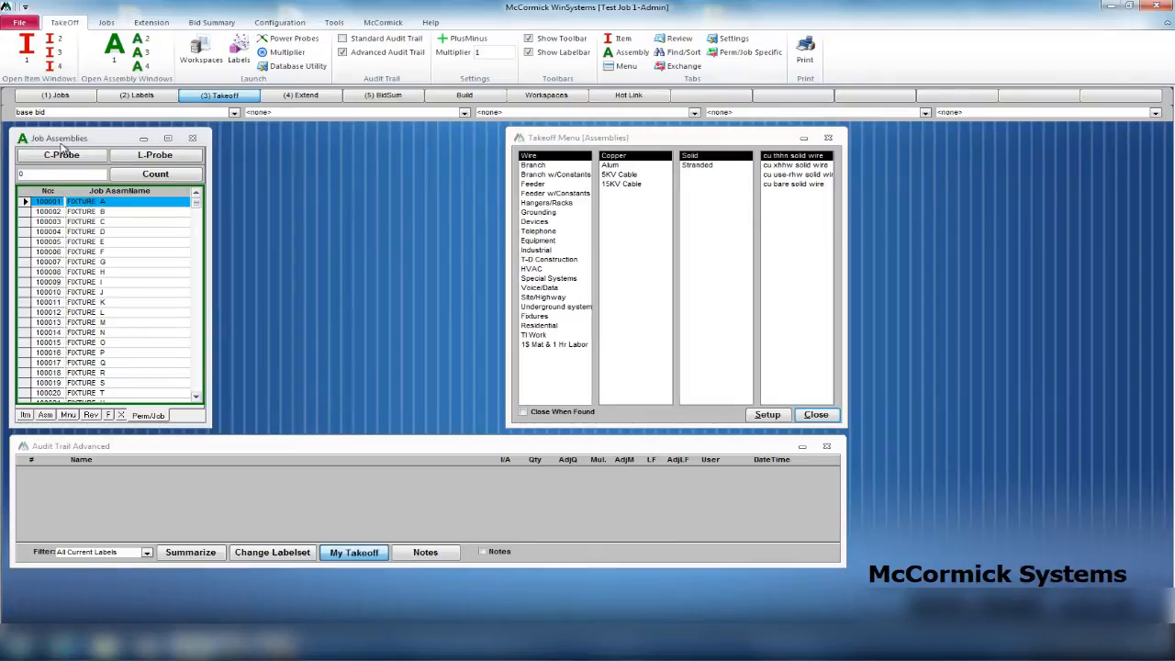
click(25, 415)
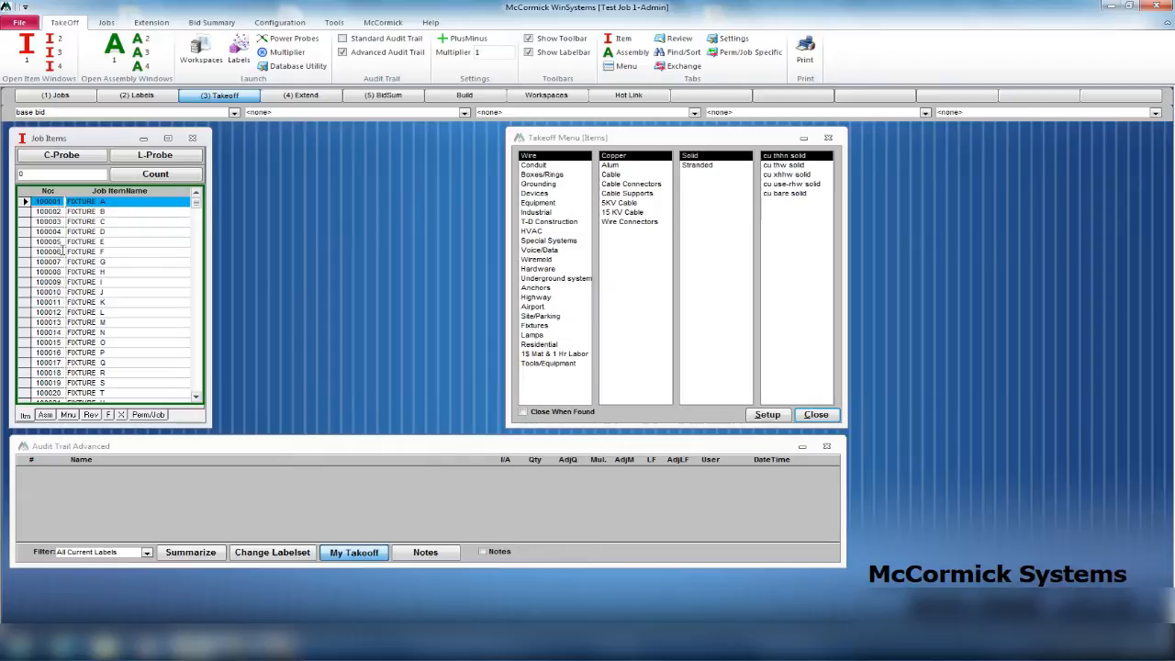
click(46, 415)
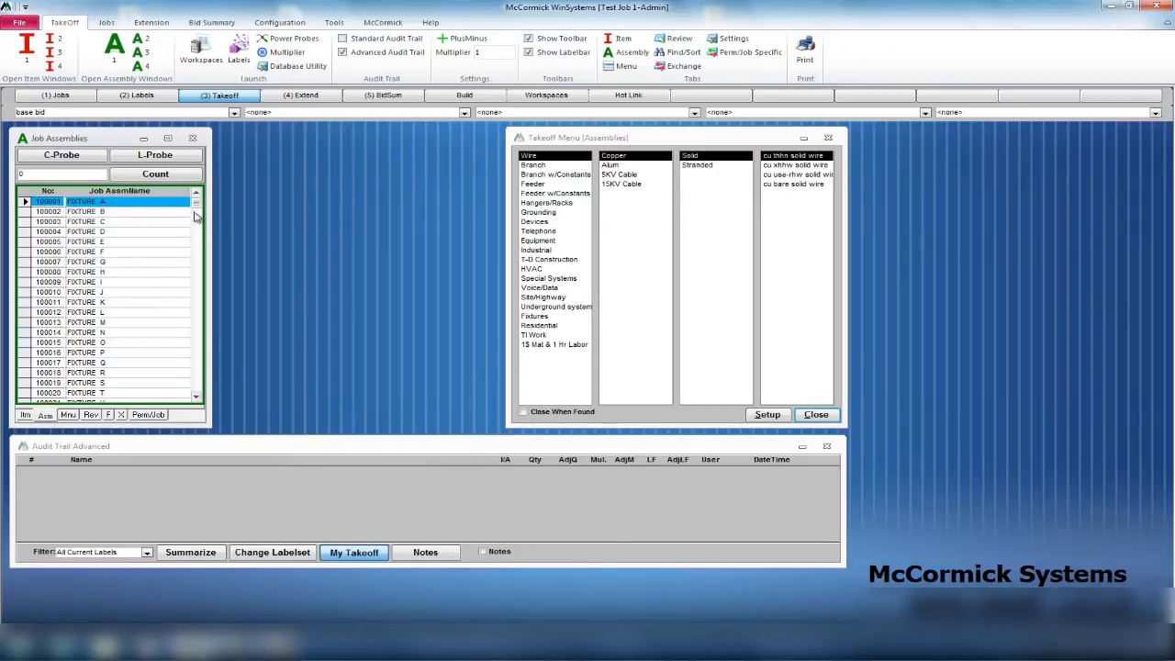
drag(196, 204, 193, 250)
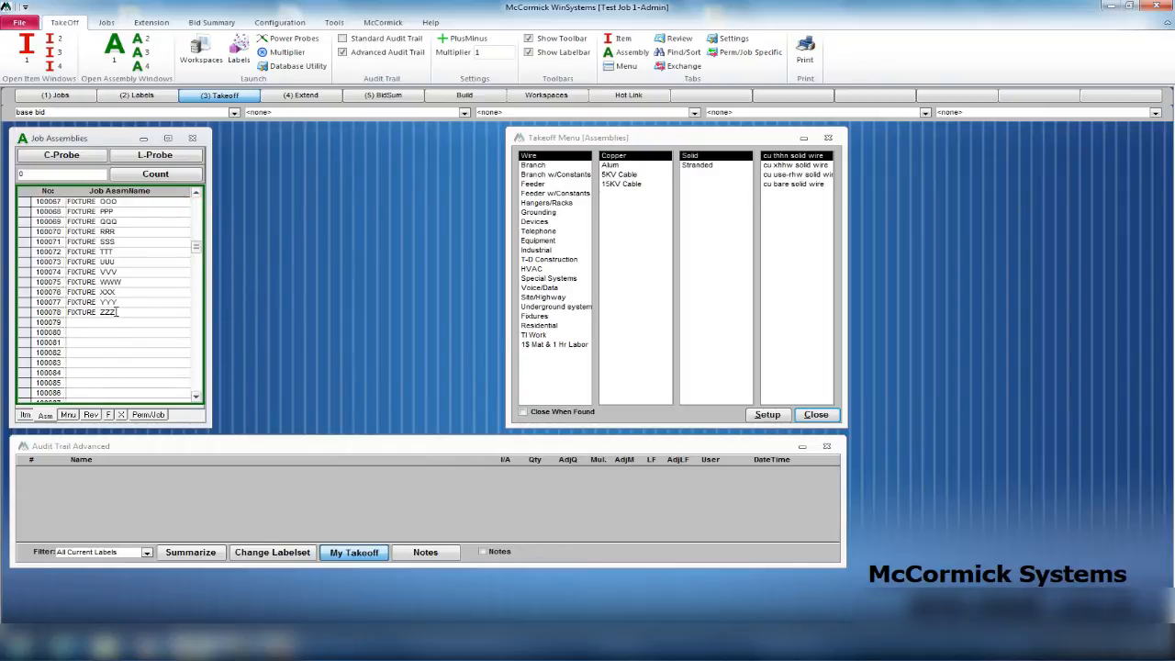
click(110, 332)
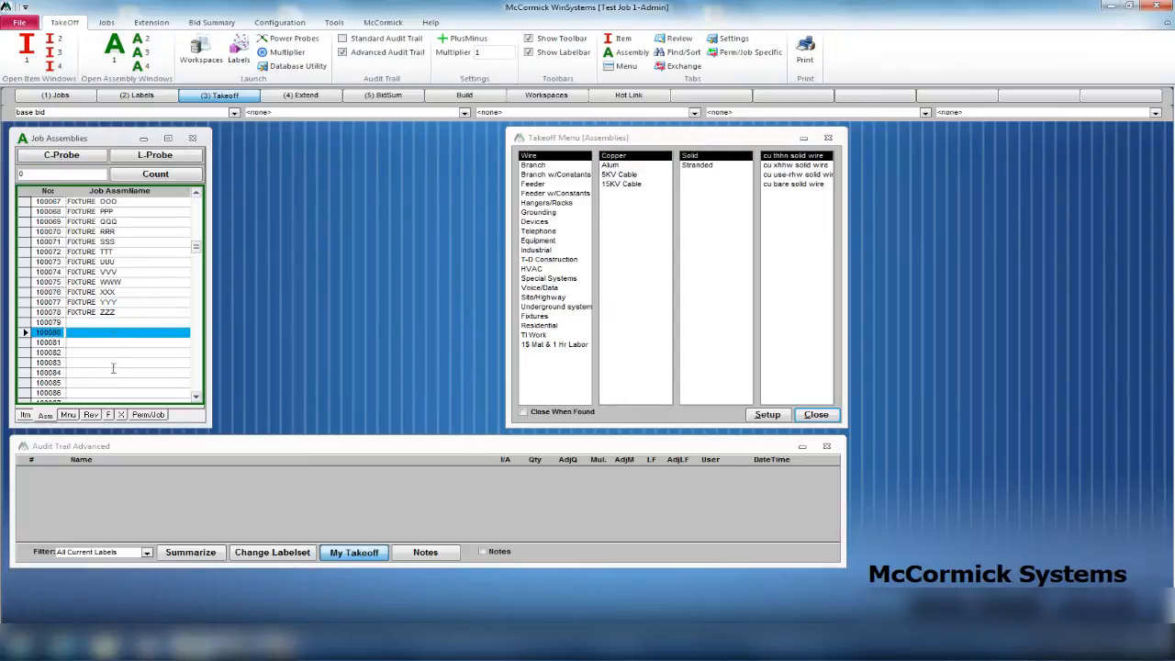
click(152, 415)
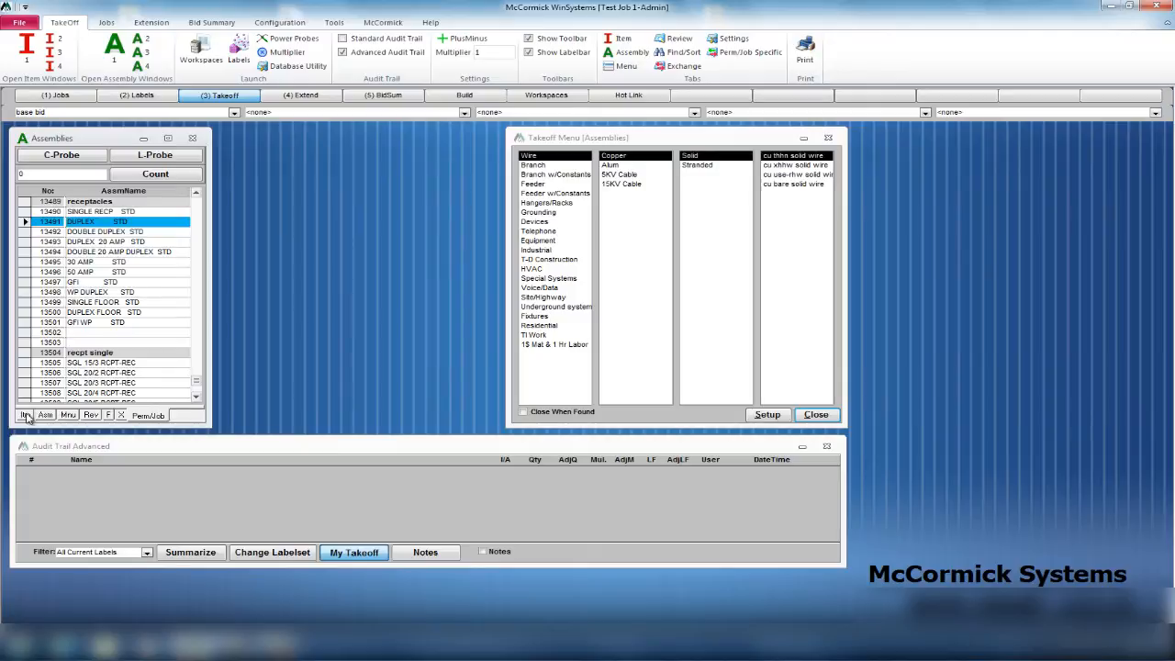
click(26, 415)
click(45, 415)
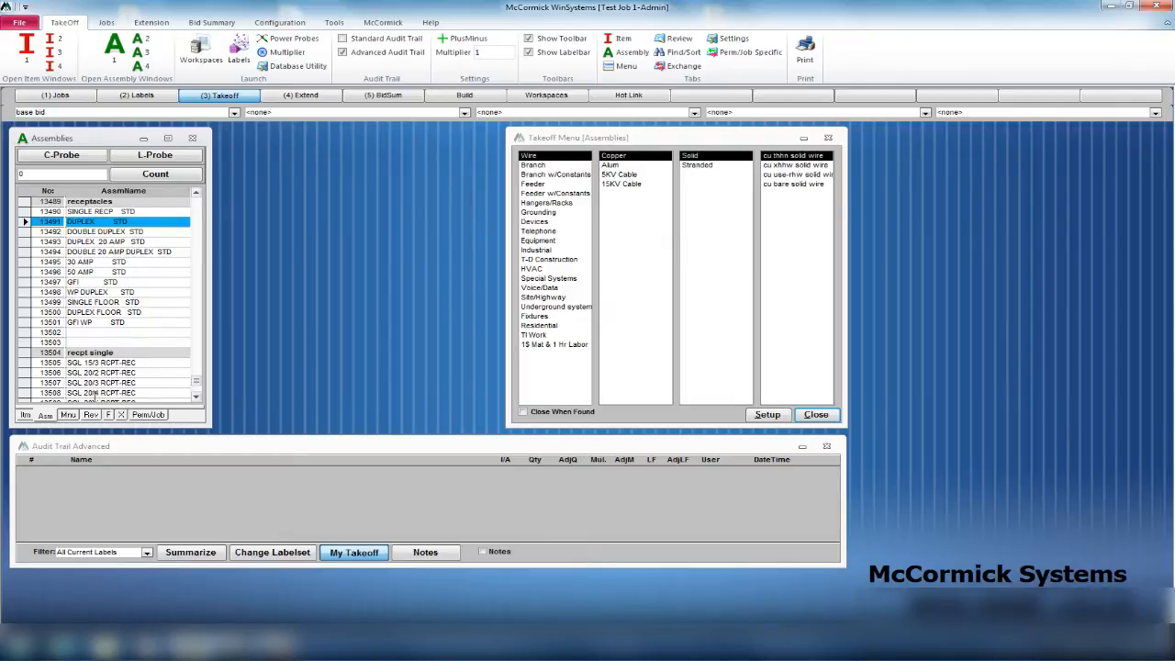
click(151, 417)
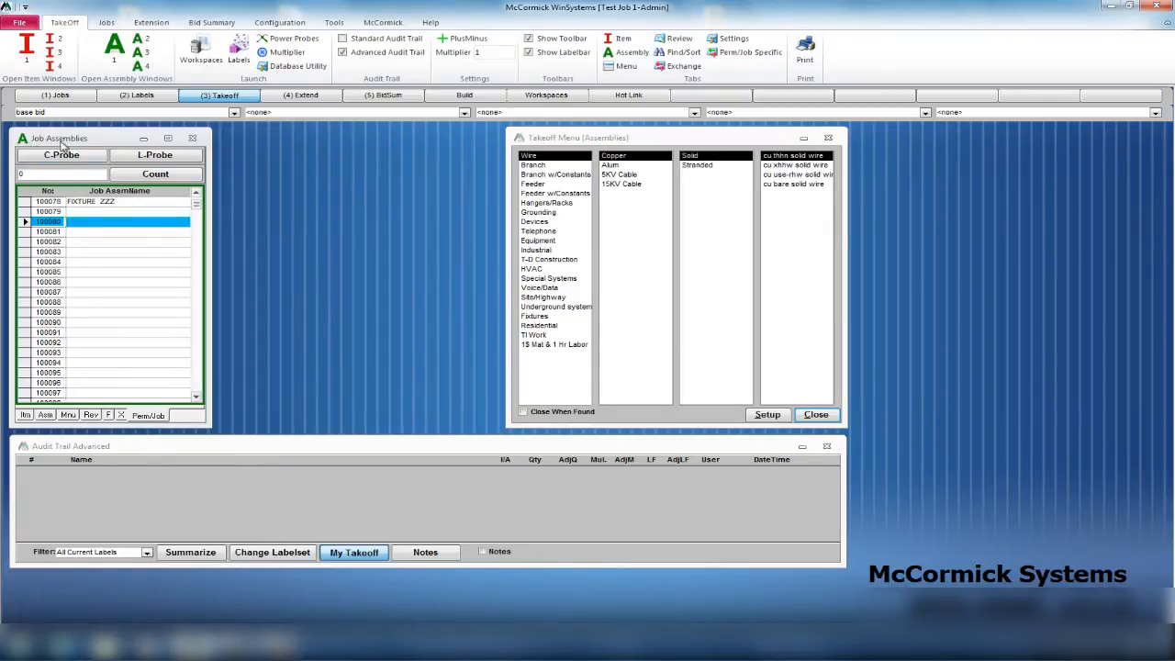
Step: Open the blank job-specific item 100080, below the predefined fixtures, for review of its details
click(25, 415)
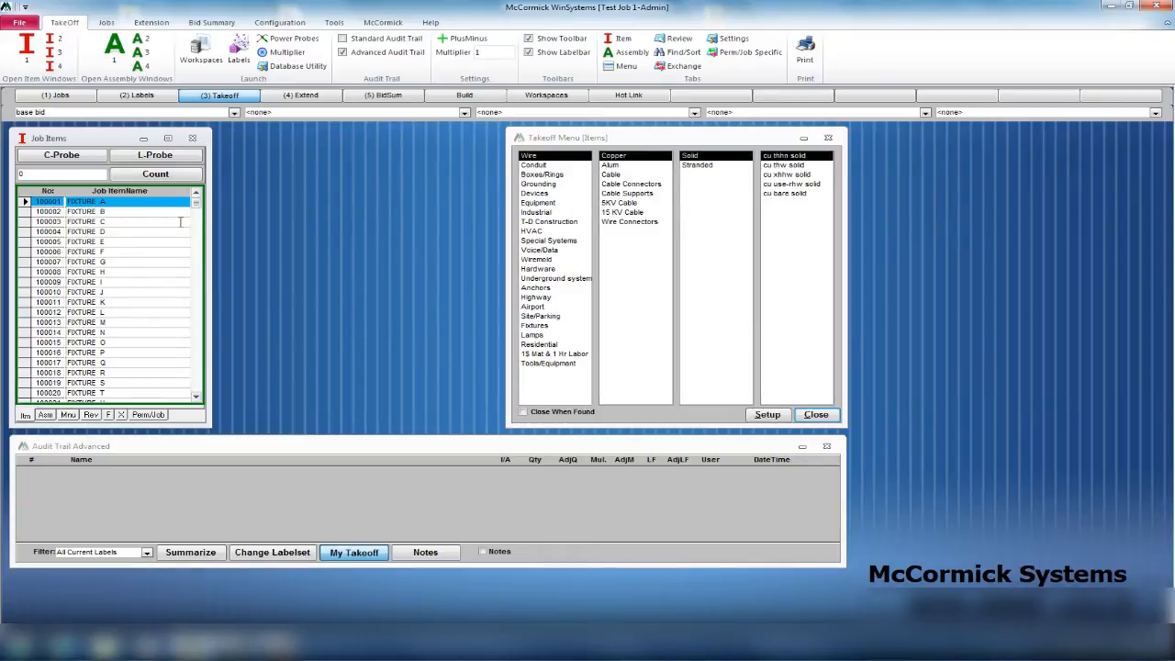
drag(195, 210, 204, 260)
click(91, 263)
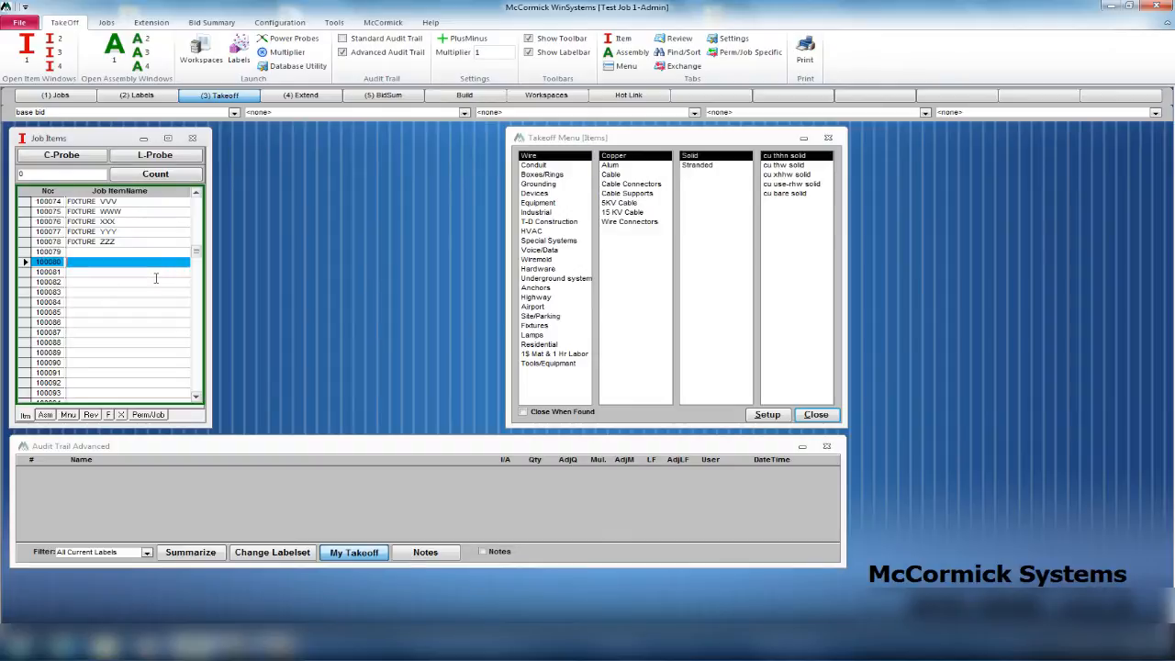
click(92, 415)
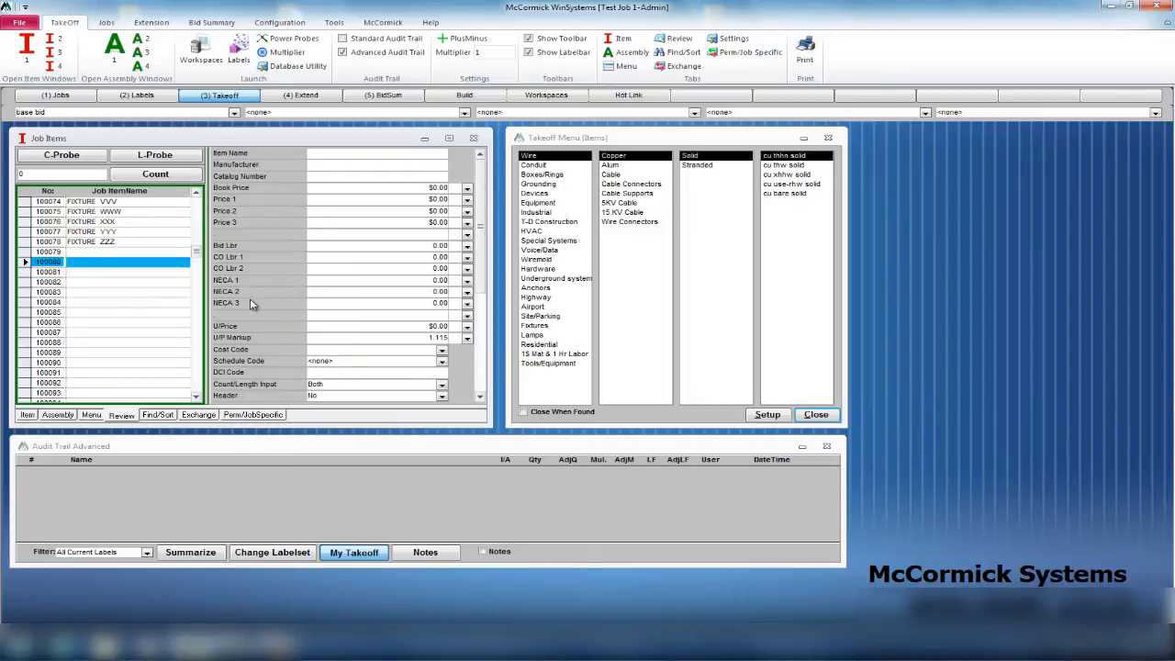
Step: Name the blank job item Widget and set its book price to $50.00
click(325, 154)
text(Widget)
key(Tab)
key(Tab)
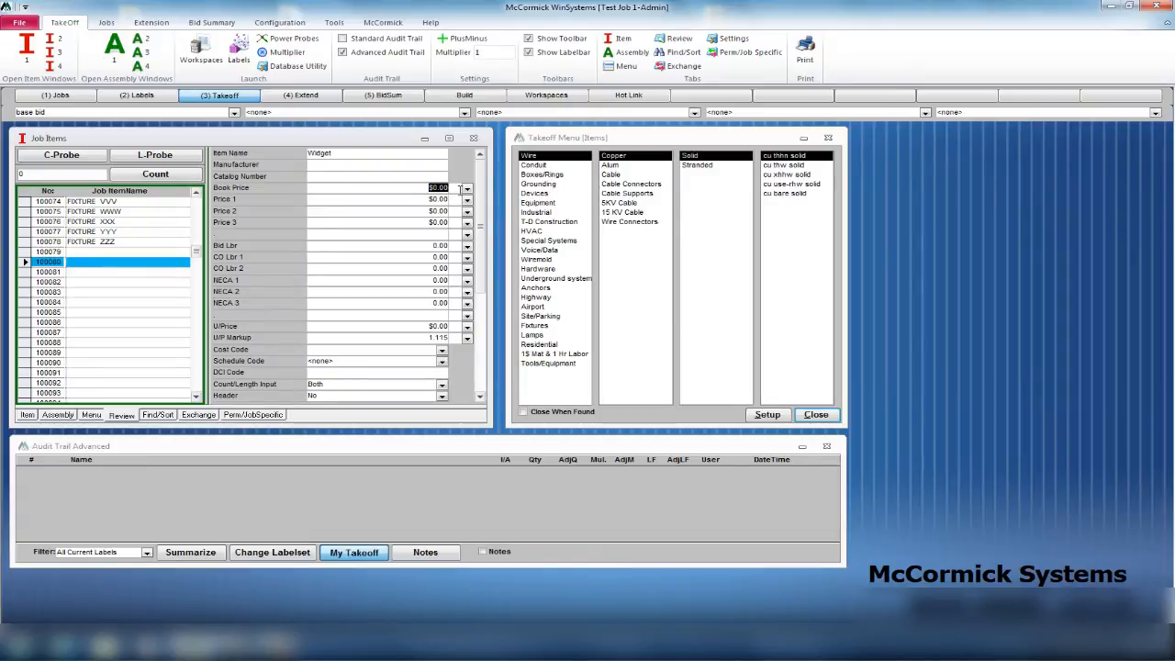
text(50)
key(Return)
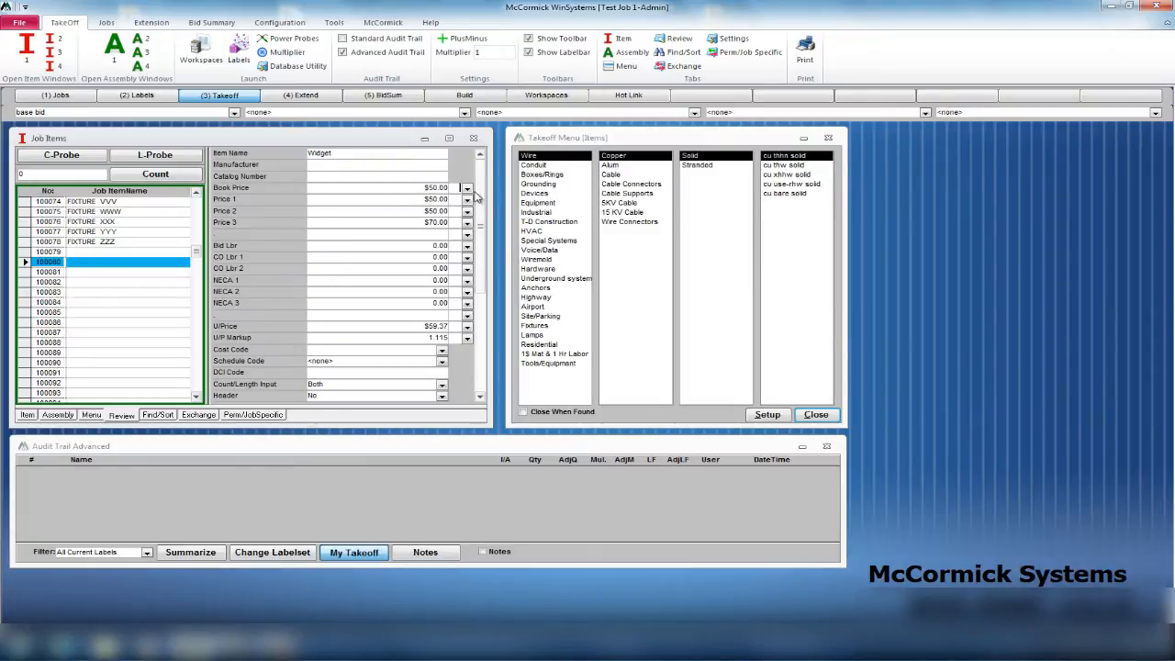
Step: Set the pricing unit to E for Widget's Book Price, Price 1, Price 2 and Price 3
click(467, 187)
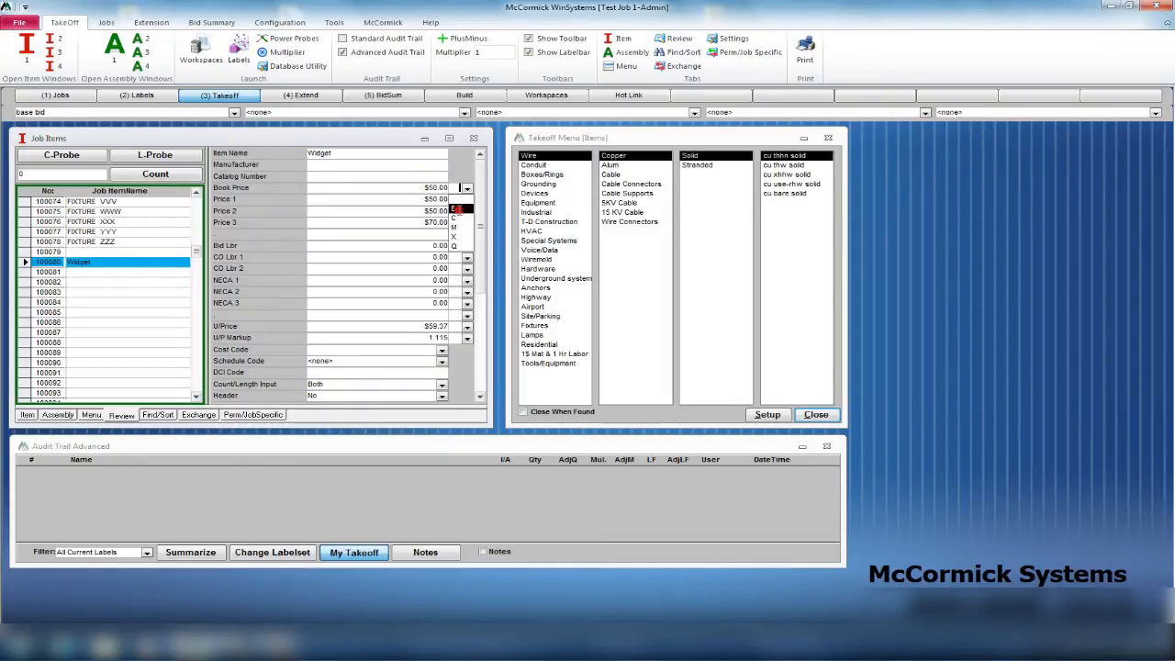
click(456, 209)
click(467, 199)
click(462, 223)
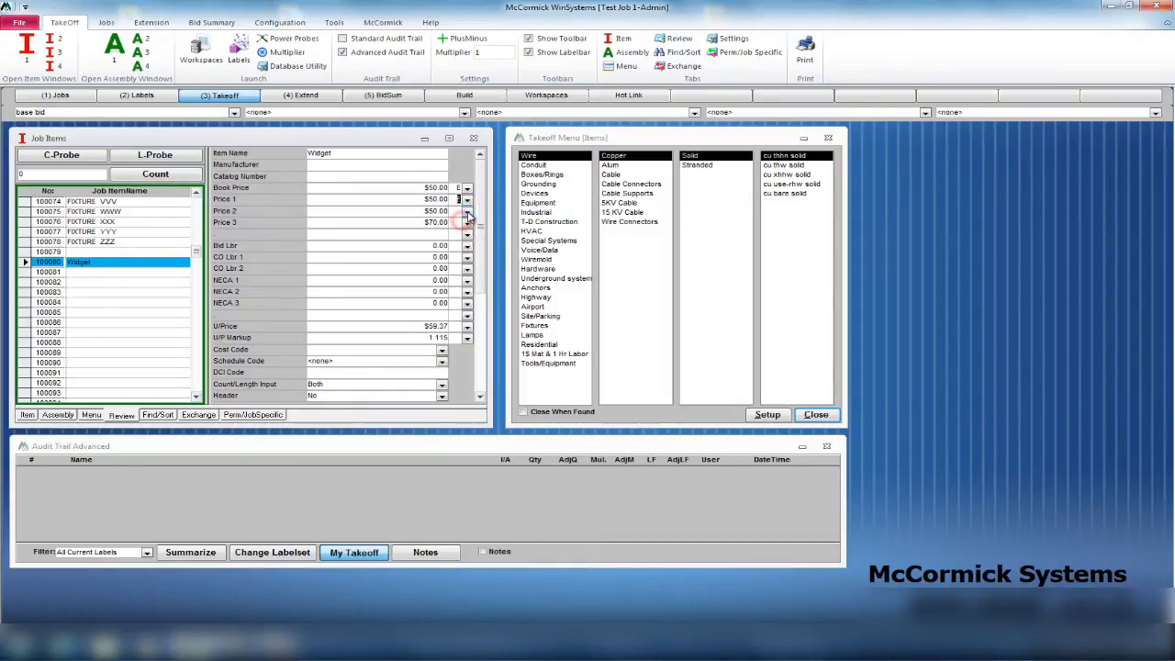
click(467, 212)
click(463, 232)
click(467, 226)
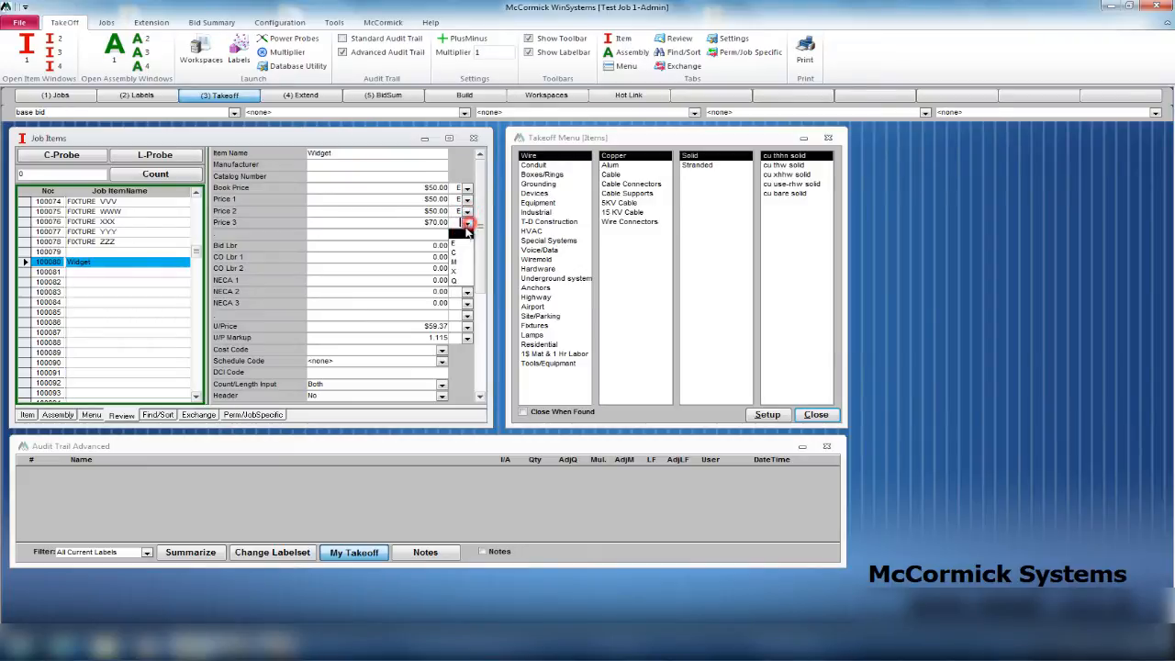
click(463, 245)
click(403, 210)
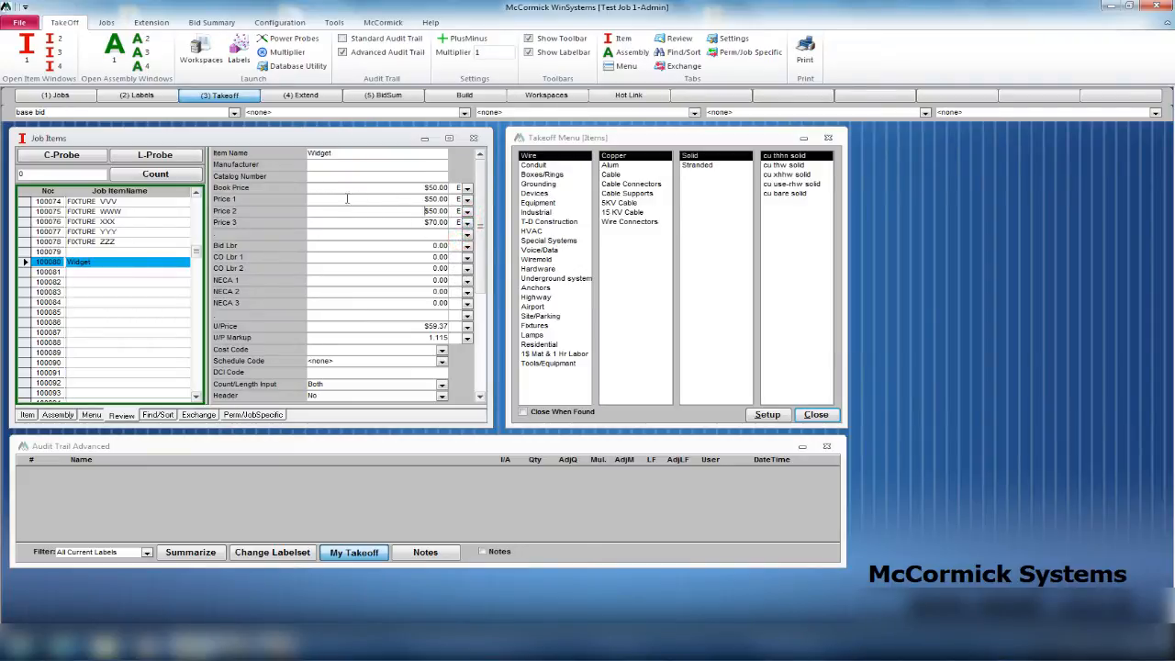
click(427, 187)
Step: Set Widget's bid labor to 0.50 with unit E
click(428, 246)
key(BackSpace)
text(.5)
key(Tab)
click(467, 246)
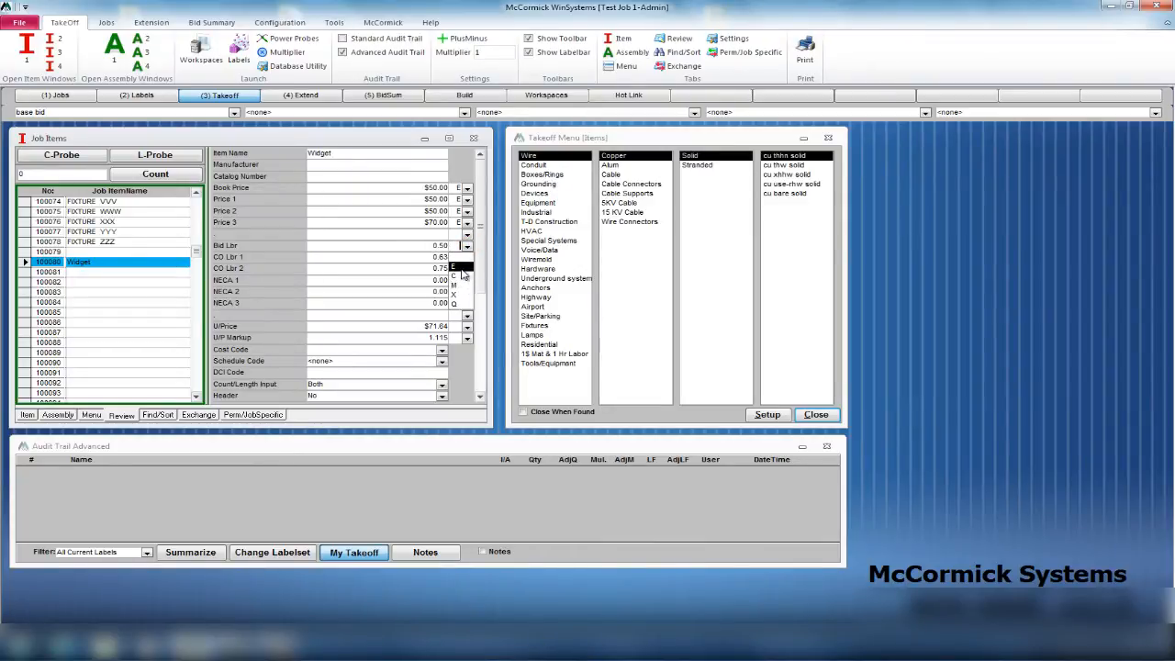
click(462, 267)
Step: Set the labor unit to E for Widget's CO Lbr 1 and CO Lbr 2, and save the item record
click(467, 257)
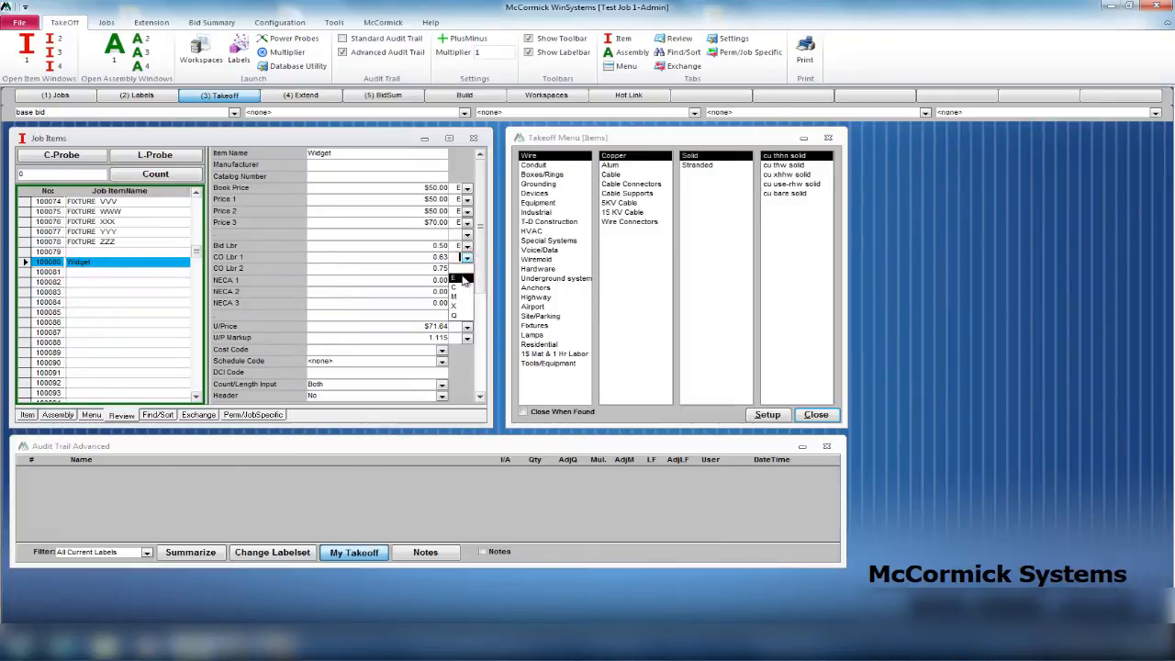
click(465, 279)
click(467, 268)
click(462, 287)
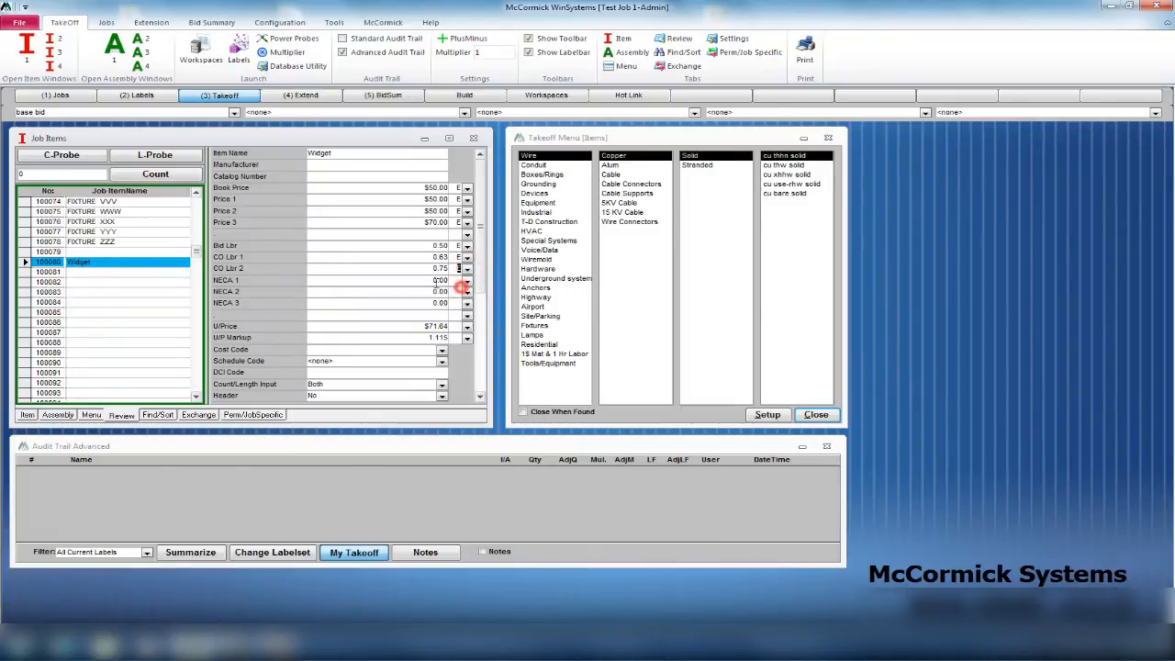
click(406, 270)
click(99, 272)
click(99, 262)
Step: Assign Widget the cost code Branch Rough and set its schedule code to <none>
drag(480, 207, 491, 249)
drag(490, 258, 494, 254)
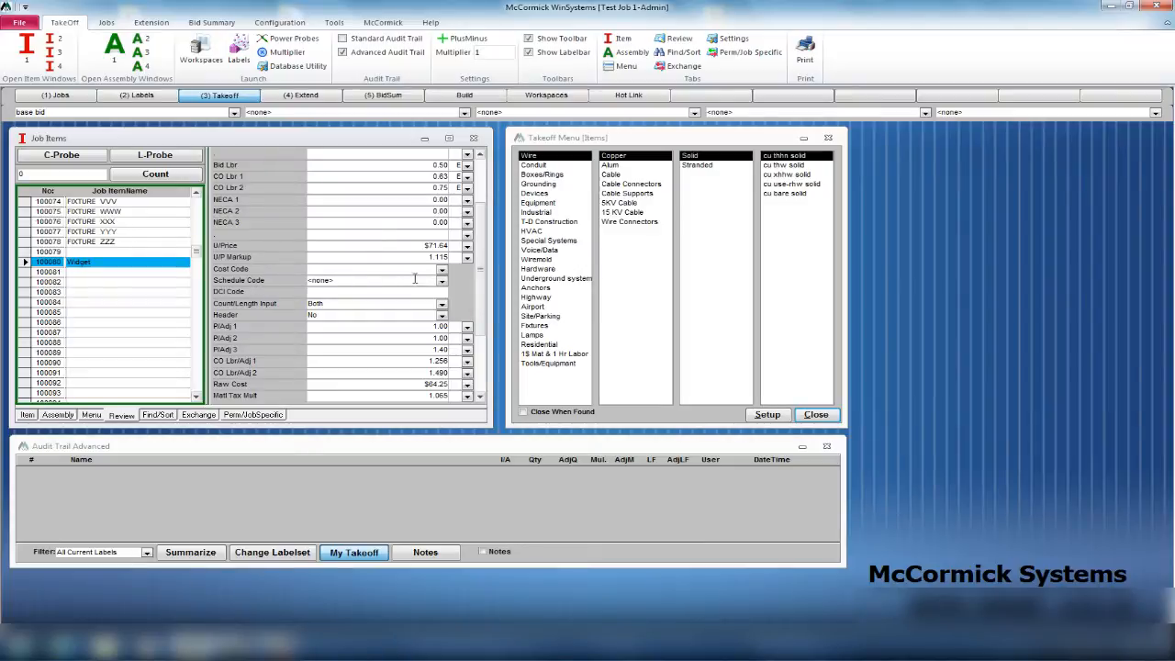
click(442, 269)
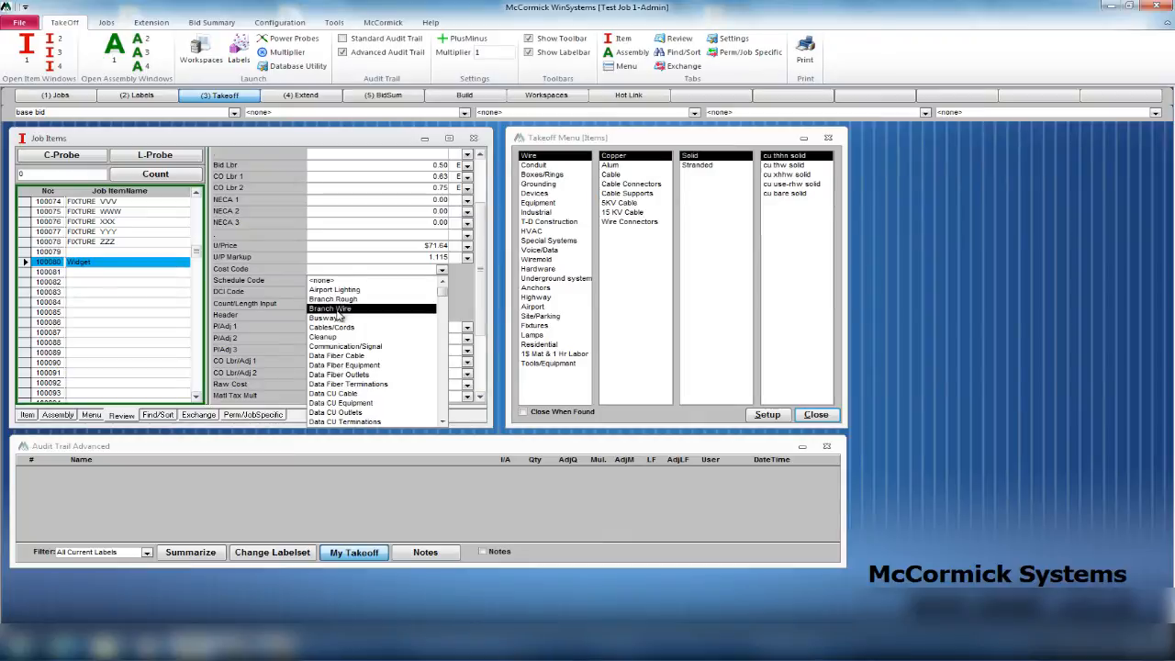
click(404, 298)
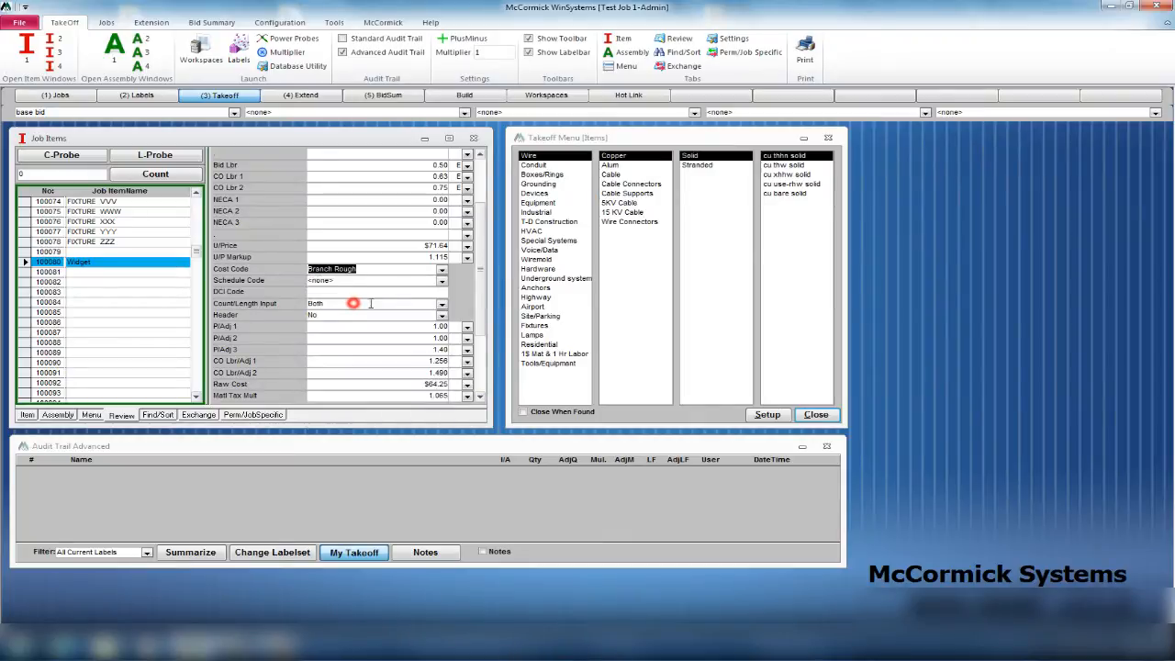
click(441, 281)
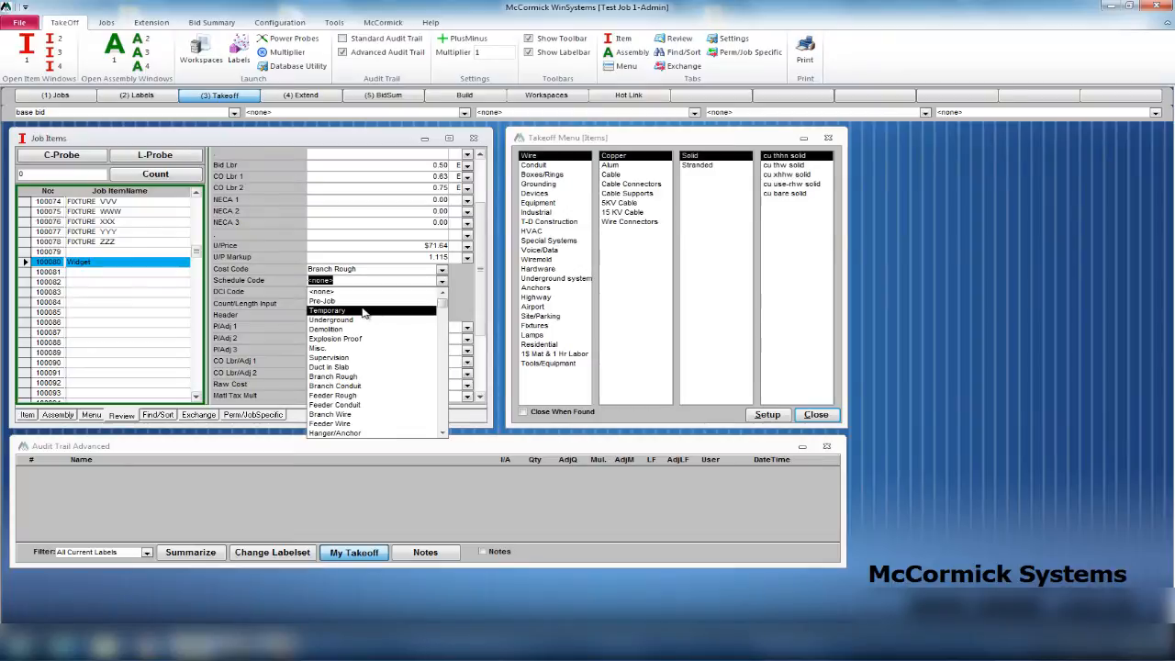
click(334, 292)
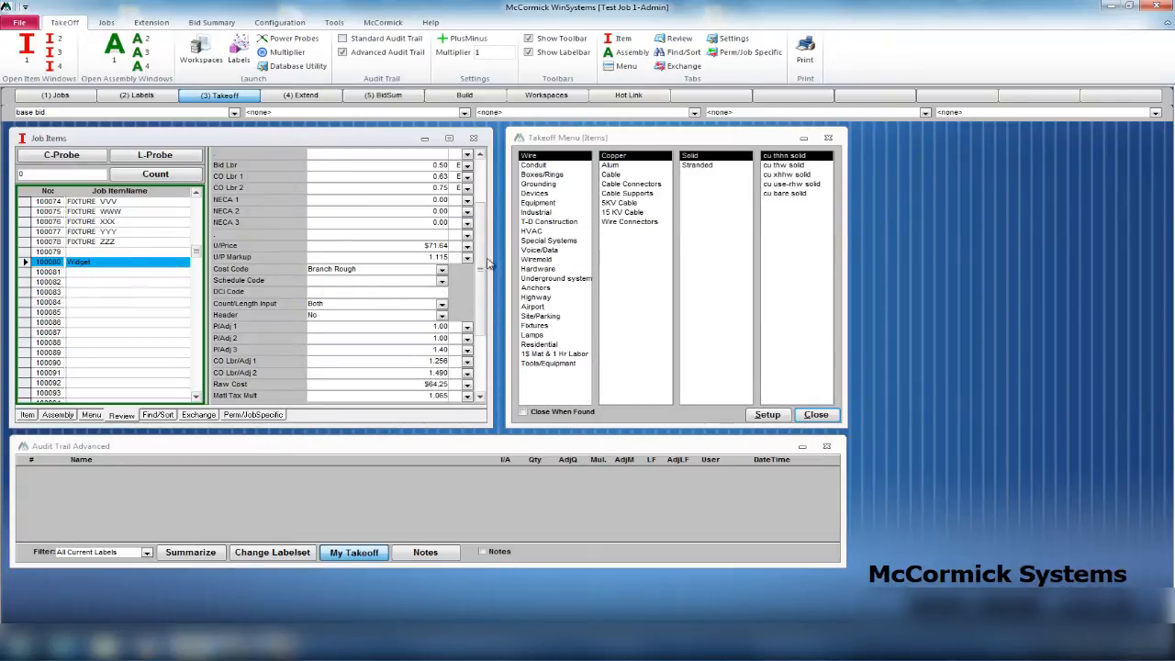
Step: Review Widget's remaining detail fields and choose Both as its count/length input
drag(483, 267, 484, 314)
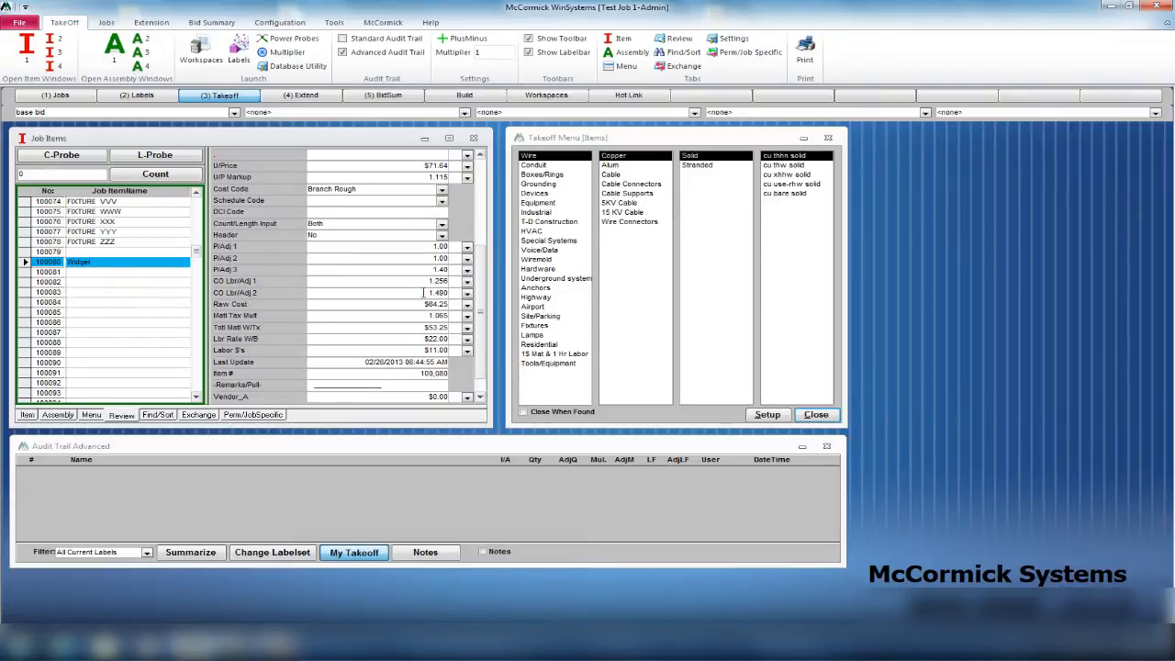
scroll(485, 294, down, 1)
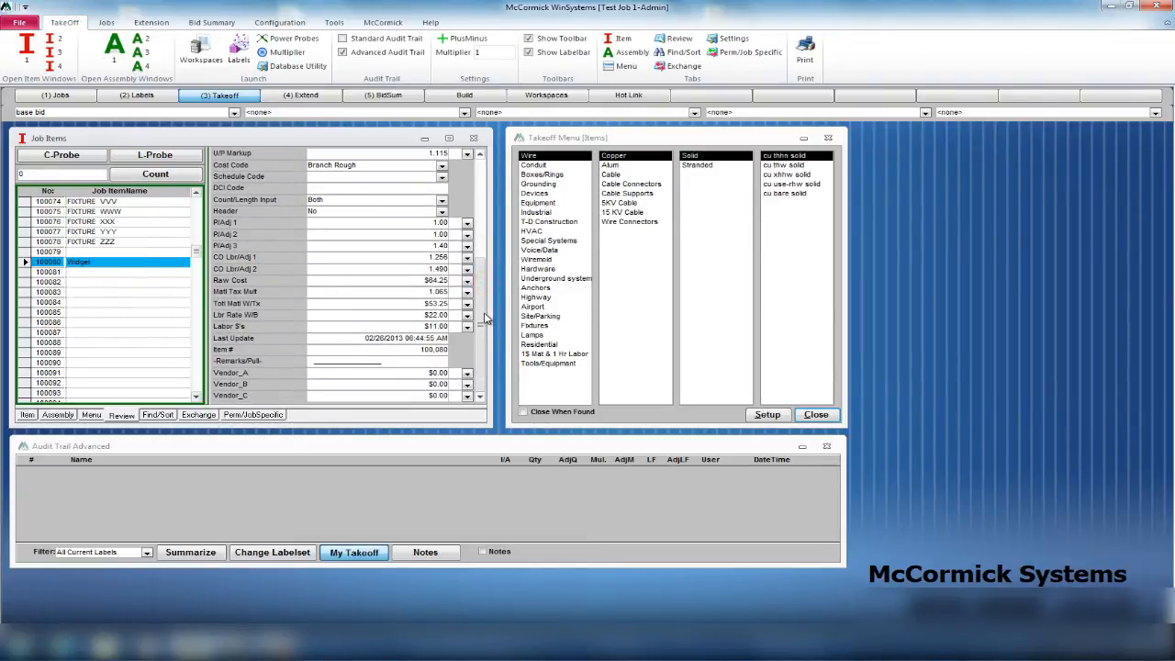
scroll(484, 310, up, 5)
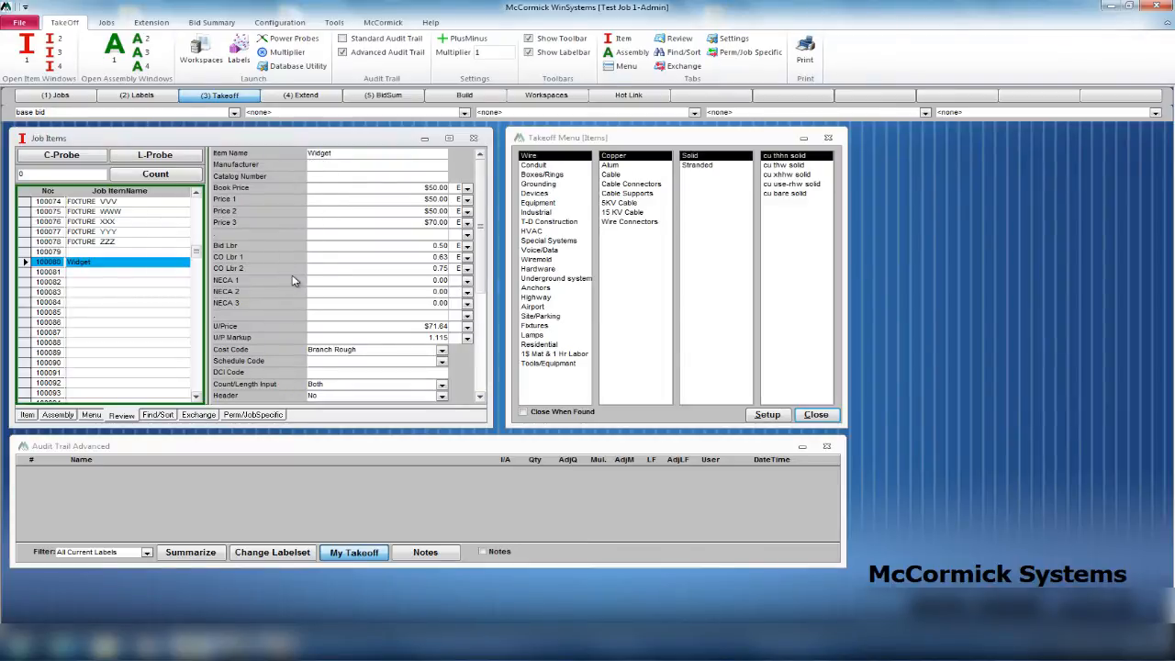
click(175, 274)
click(144, 265)
click(442, 384)
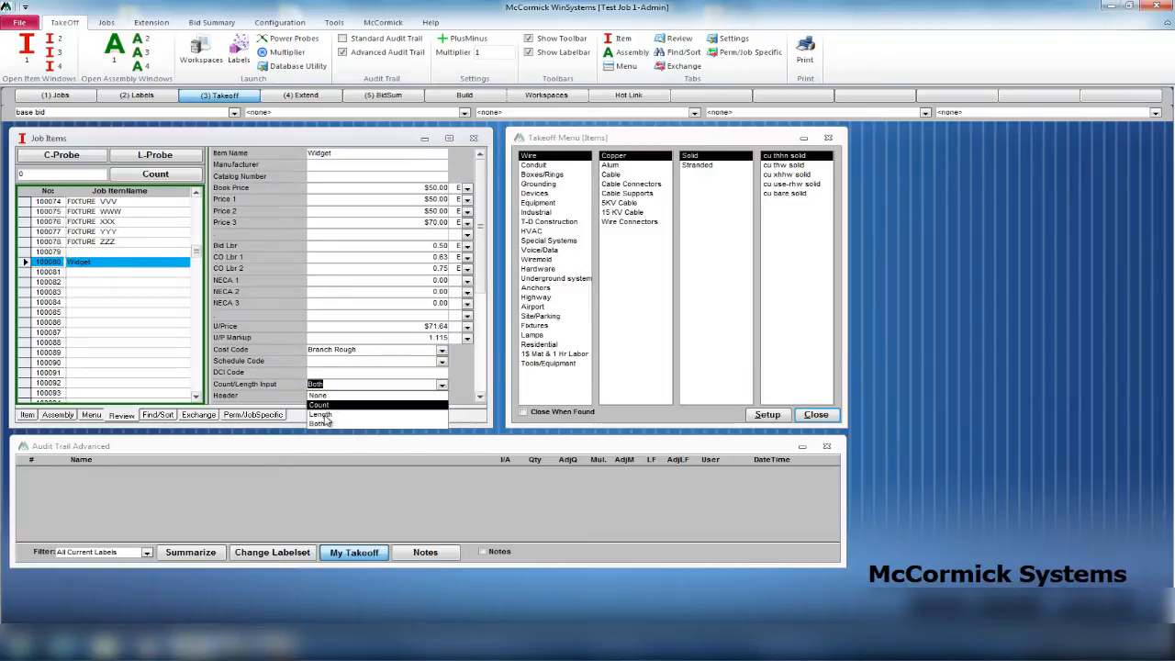
click(321, 423)
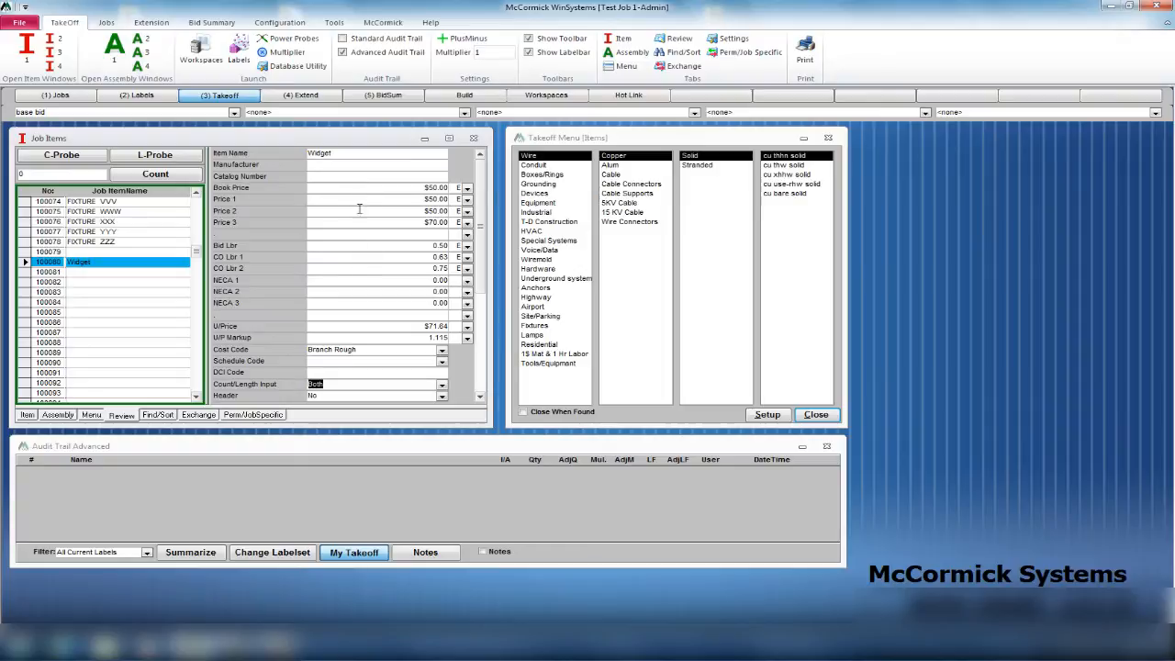
Step: Return to the compact job item list and take off a quantity of 25 for Widget
click(117, 312)
click(28, 415)
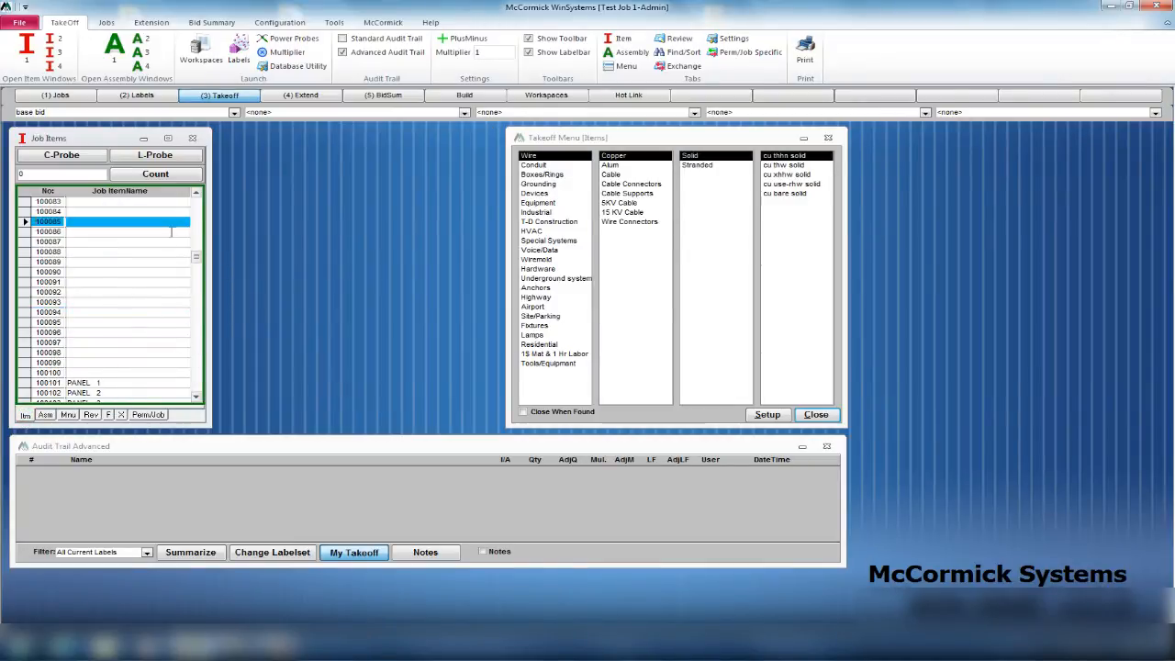
click(196, 194)
click(196, 194)
click(196, 195)
click(197, 194)
click(197, 195)
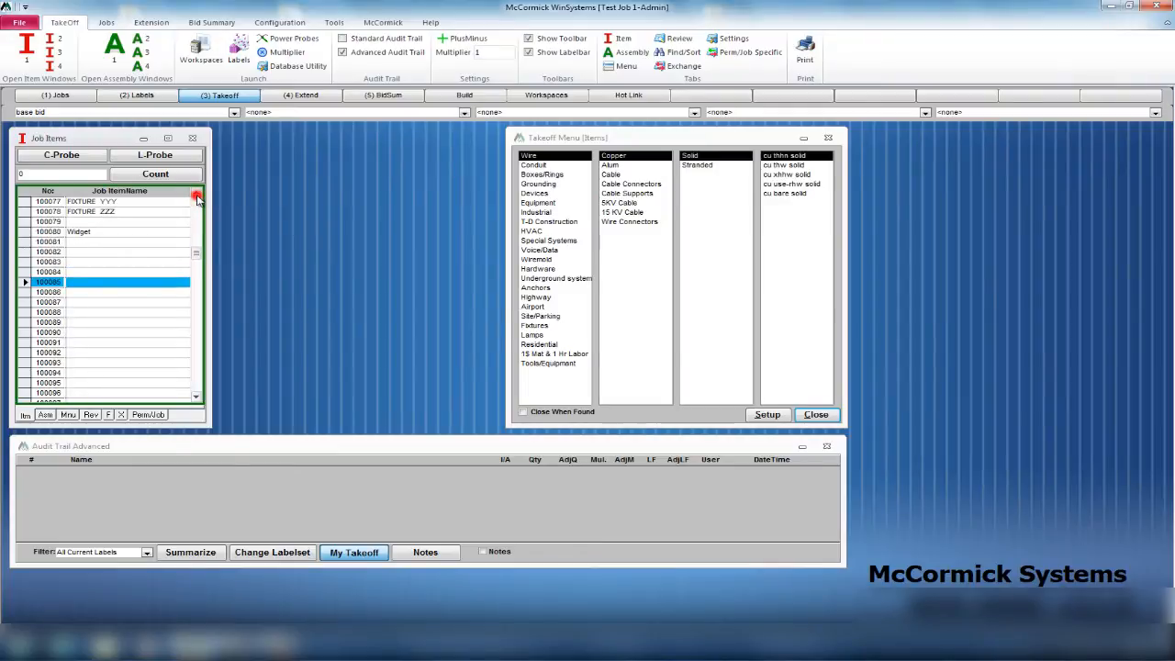
click(197, 194)
click(196, 195)
click(88, 253)
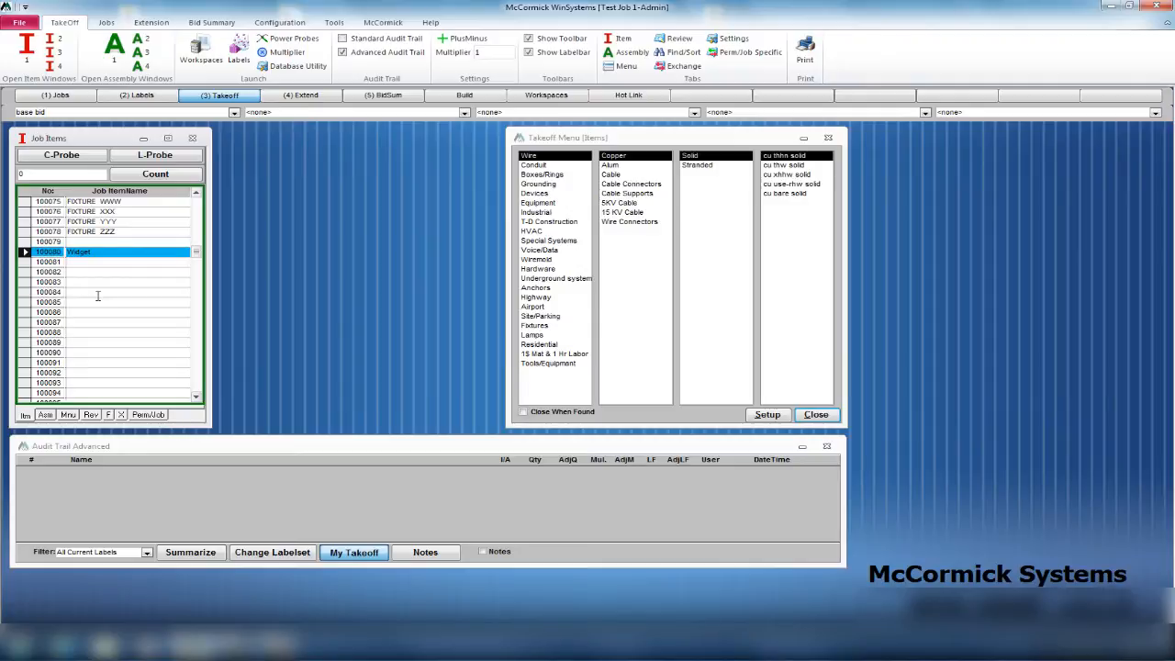
text(25)
key(Return)
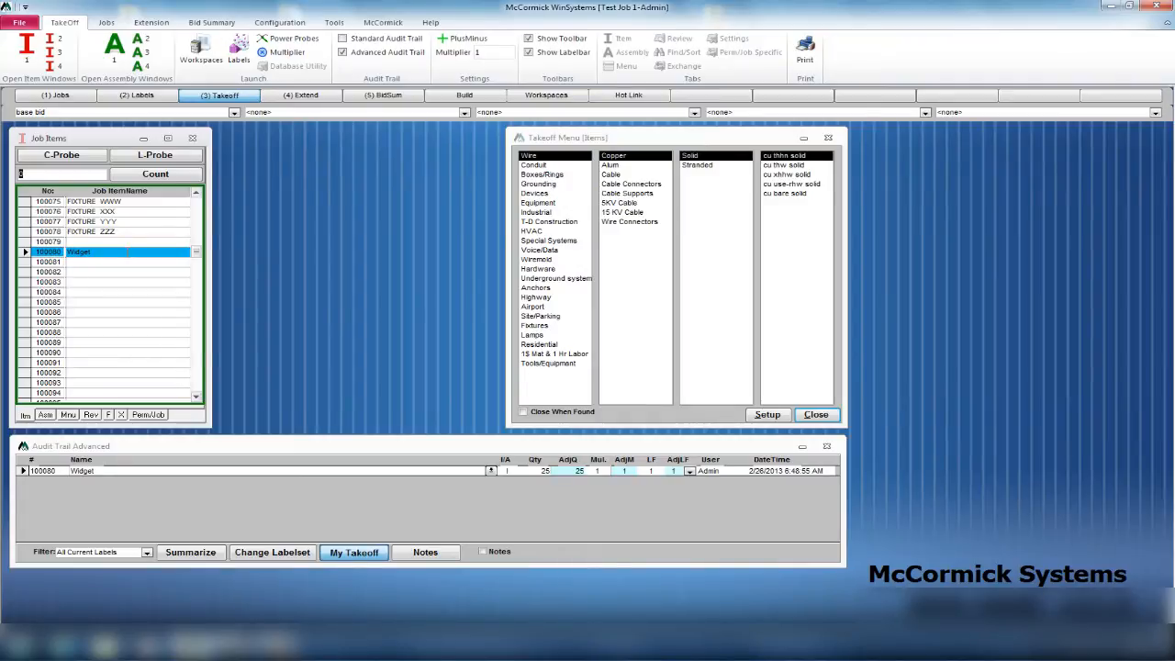
Step: Switch the item list from the job-specific items back to the permanent database
click(88, 135)
click(152, 415)
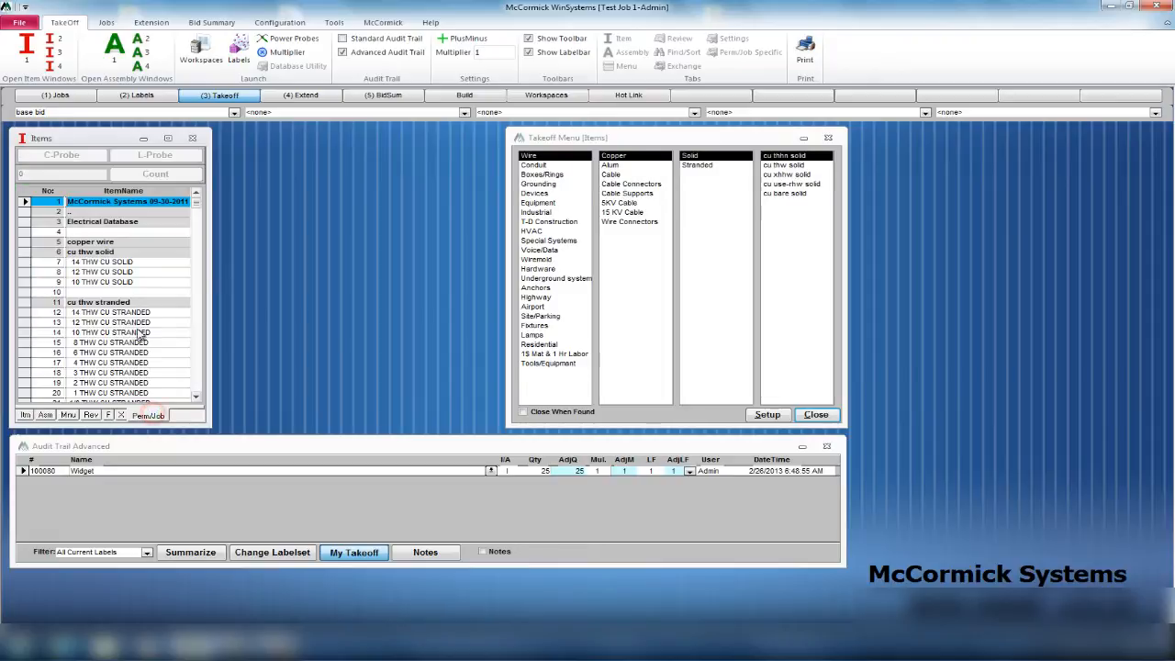
Step: Return to the job-specific items and name the blank item 100081 Widget 2
click(535, 165)
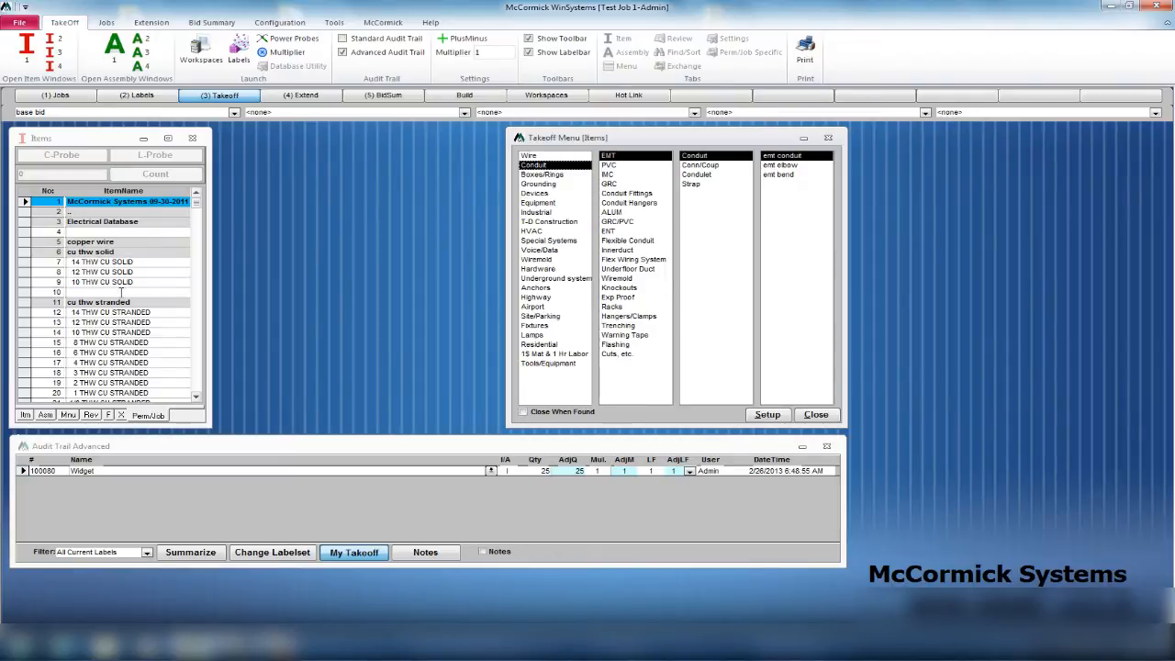
click(160, 418)
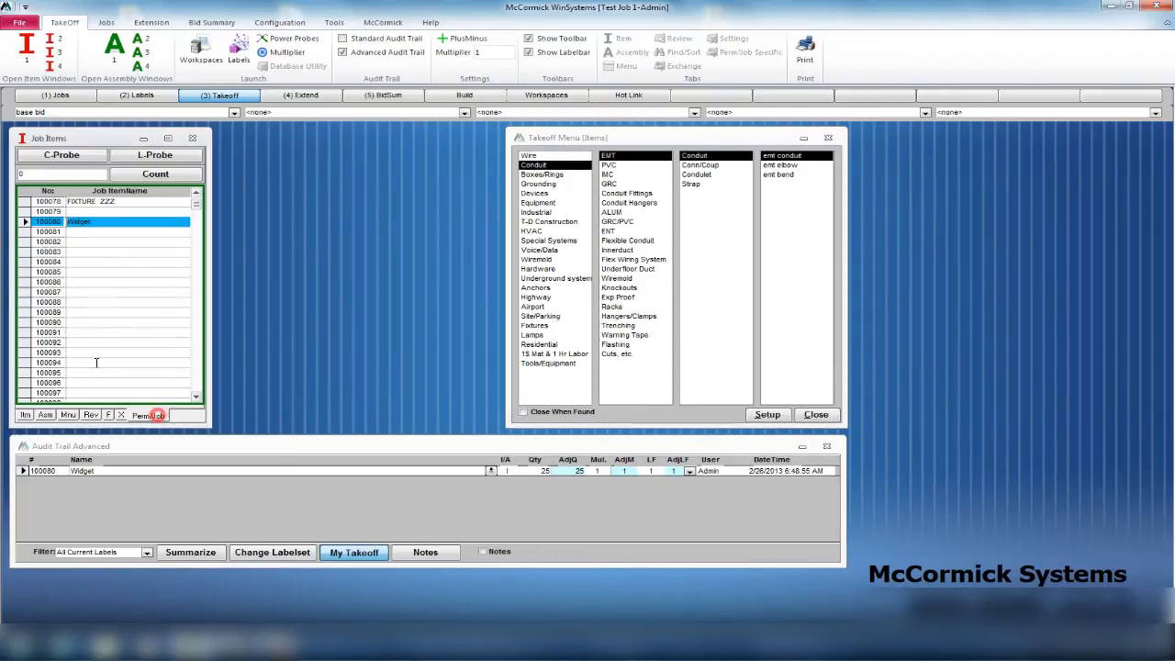
click(79, 233)
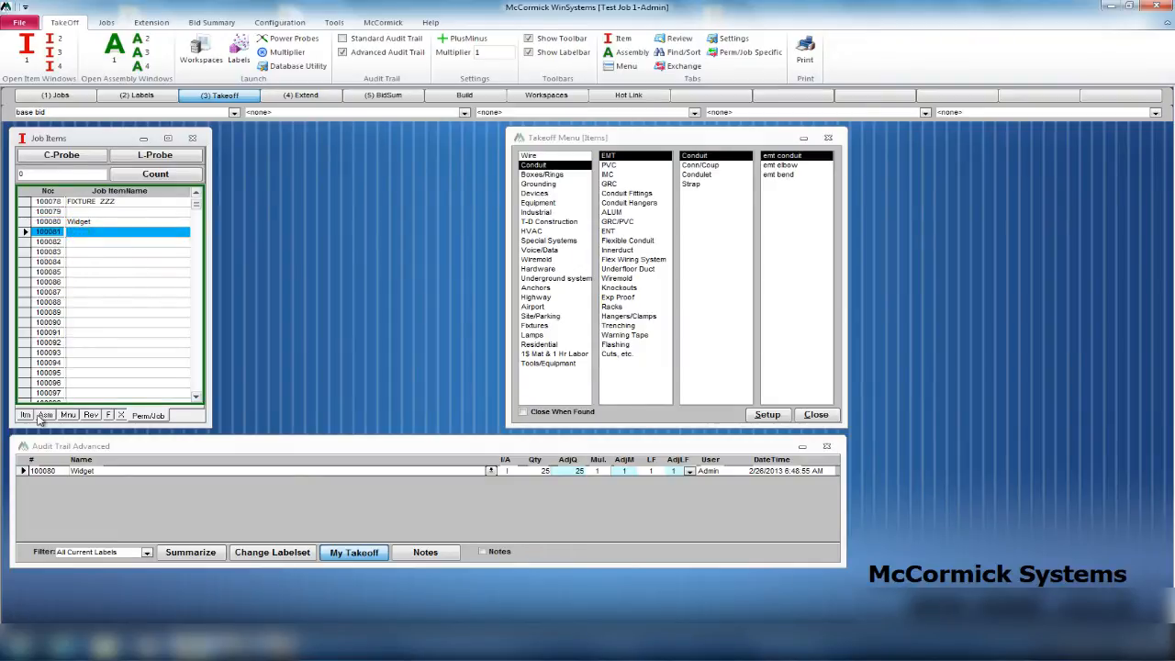
click(91, 416)
click(315, 156)
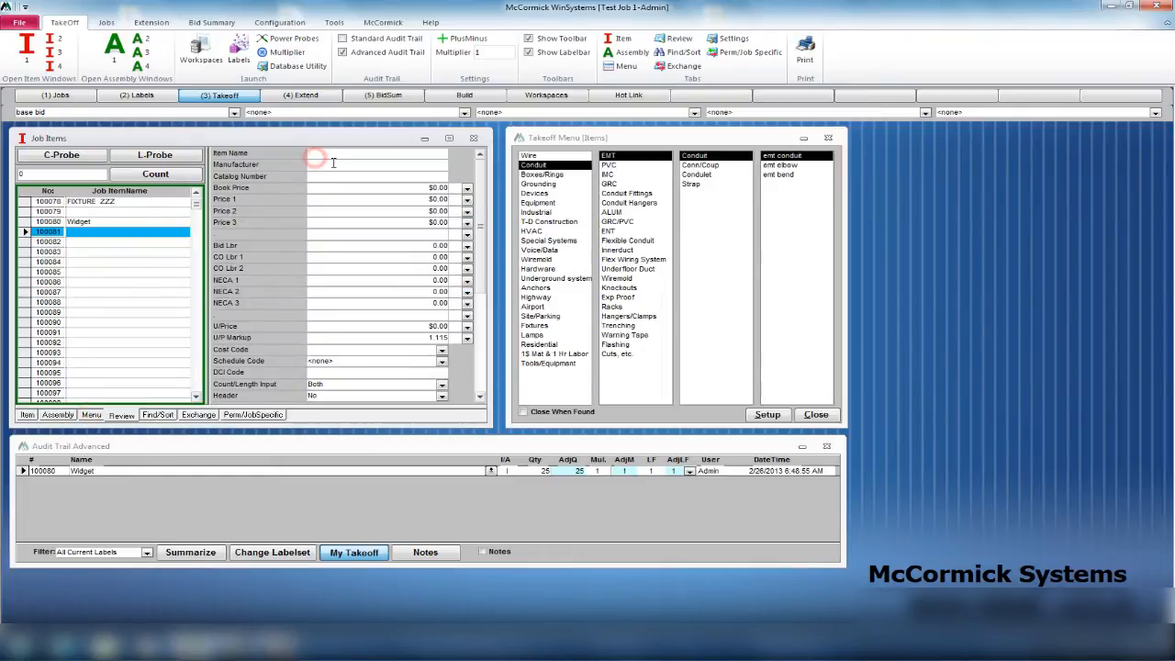
text(Widget 2)
Step: Set Widget 2's book price to $25.00 and assign unit E to the book price and Prices 1 through 3
click(415, 186)
text(25)
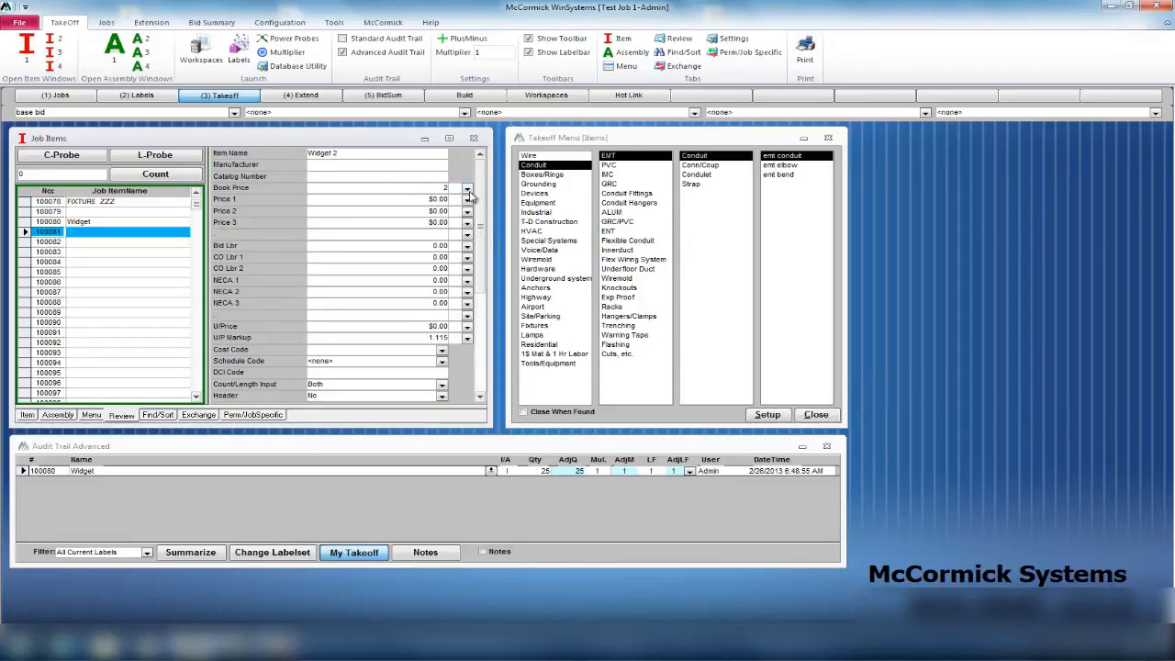
key(Tab)
click(468, 190)
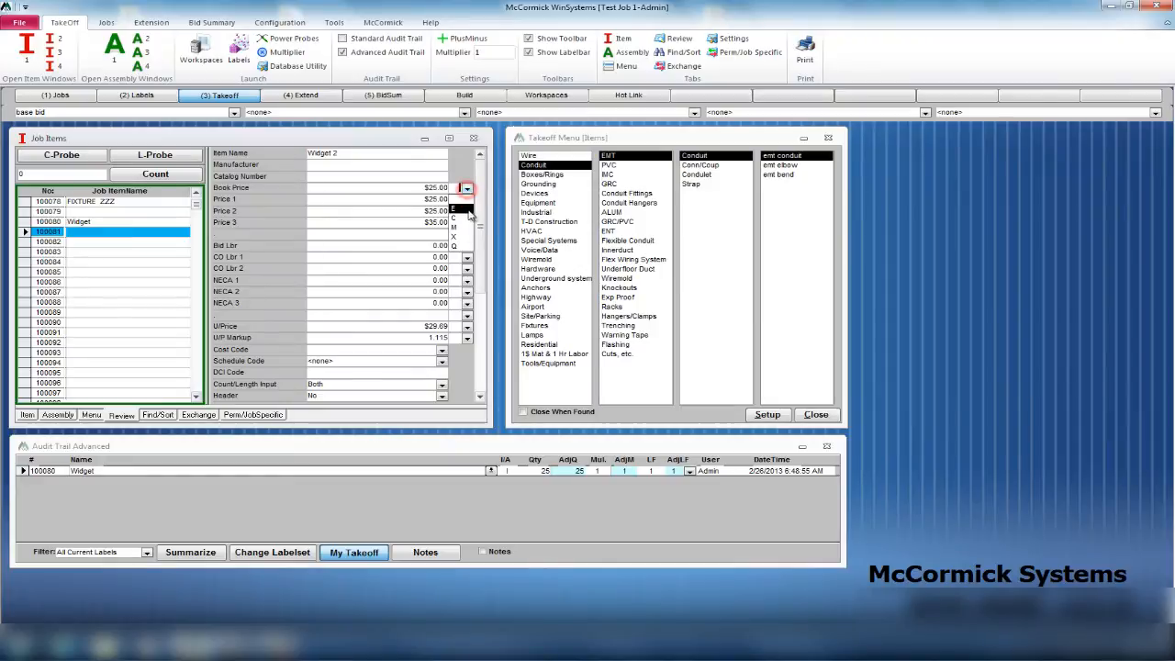
click(466, 212)
click(467, 200)
click(466, 221)
click(468, 211)
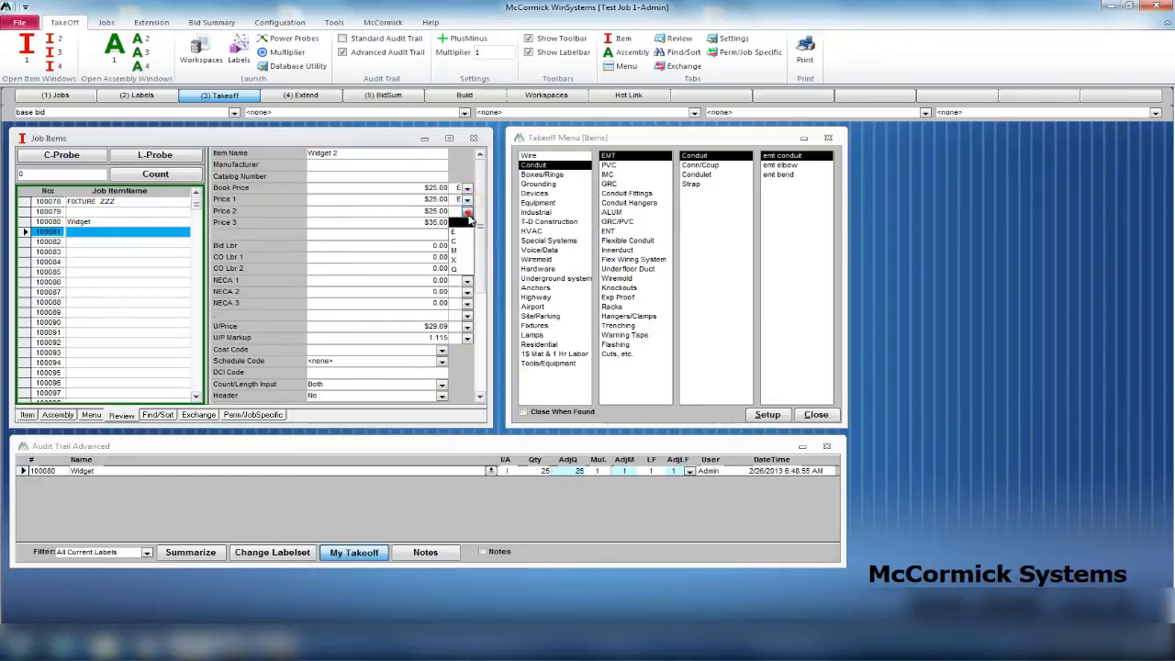
click(465, 233)
click(467, 222)
click(466, 232)
Step: Set Widget 2's bid labor to 0.25 and assign unit E to the bid labor and both CO labor fields
click(428, 248)
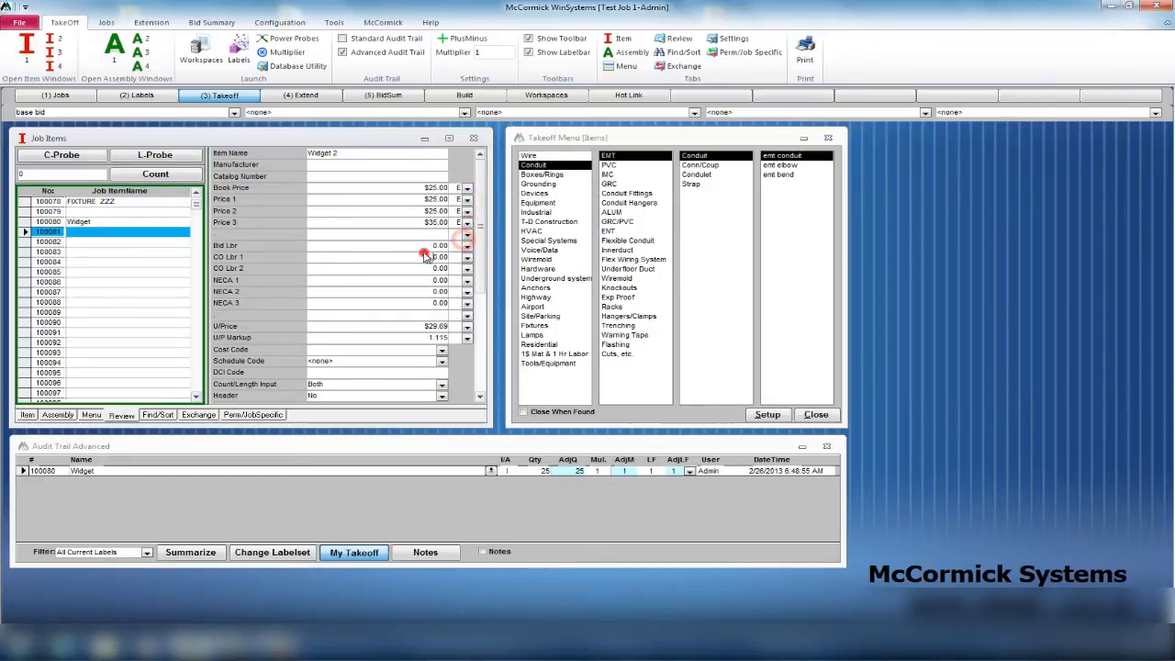
key(BackSpace)
click(465, 264)
click(467, 258)
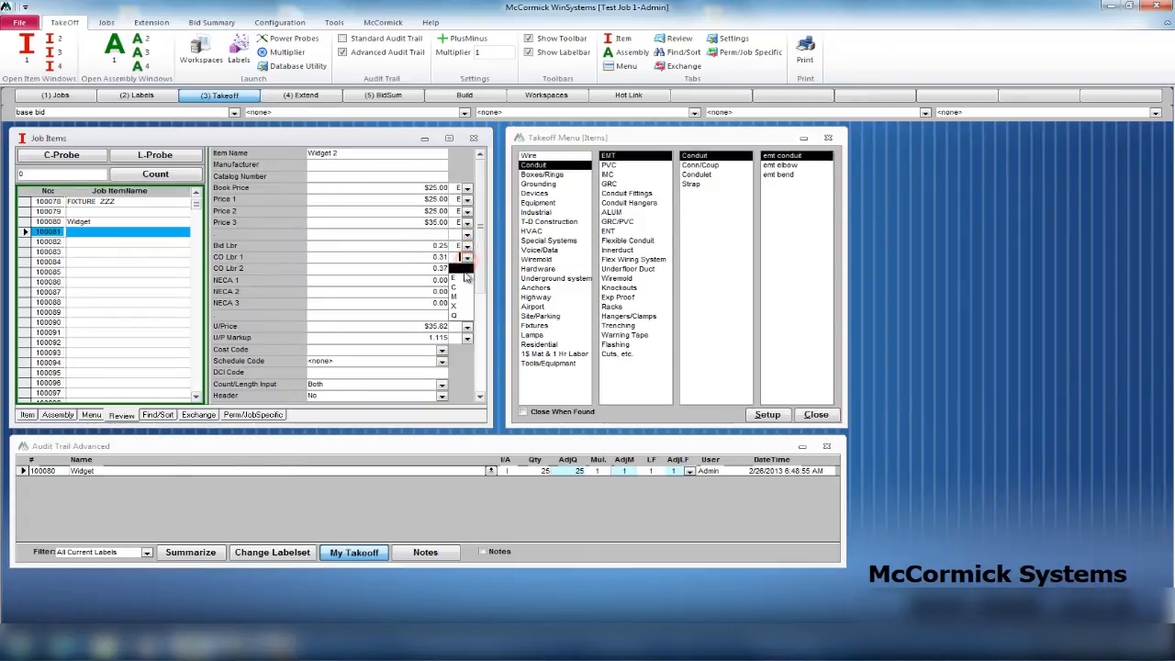
click(466, 270)
click(467, 269)
click(463, 288)
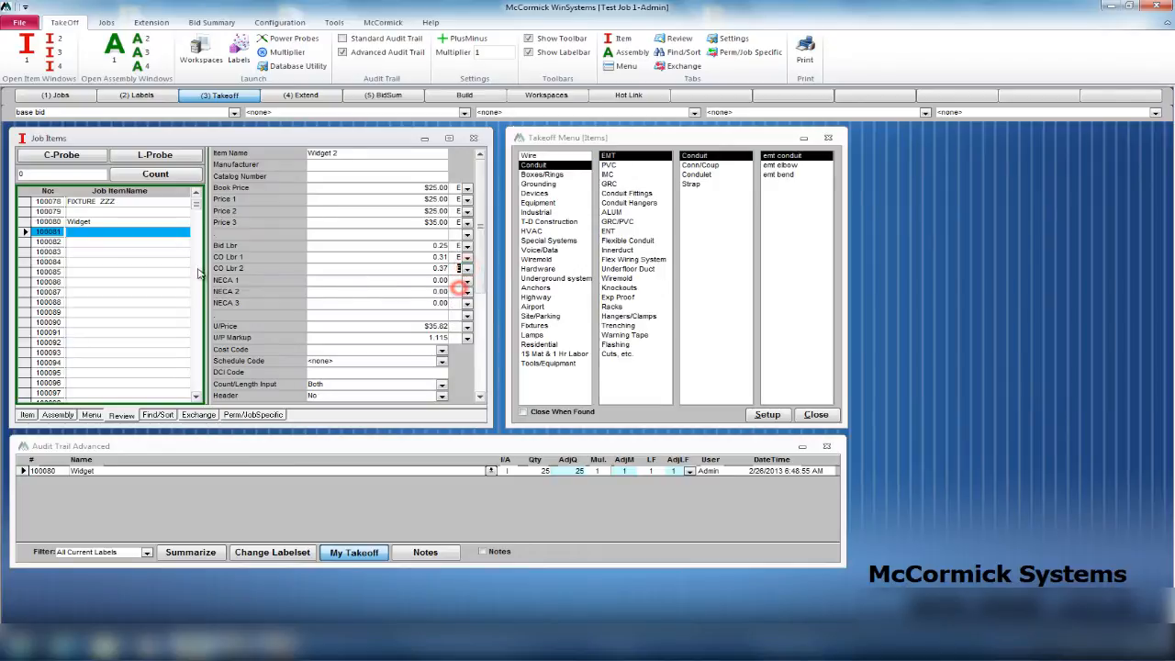
Step: Save Widget 2, return to the compact job item list and take off a quantity of 10
click(153, 245)
click(108, 235)
click(23, 417)
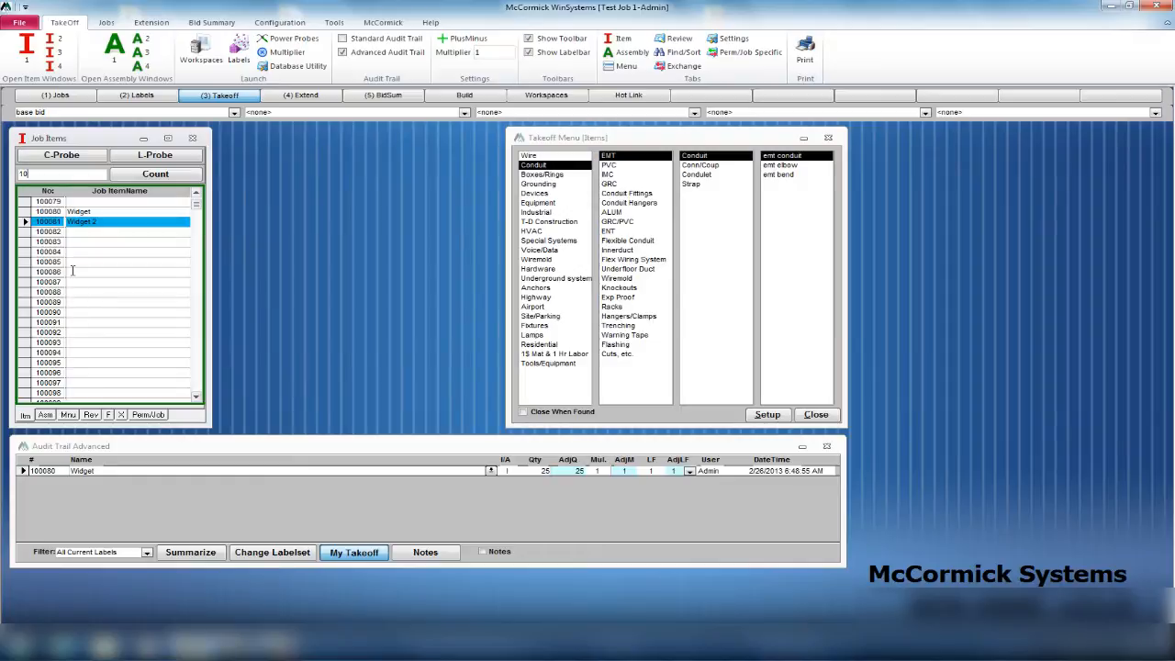
key(Return)
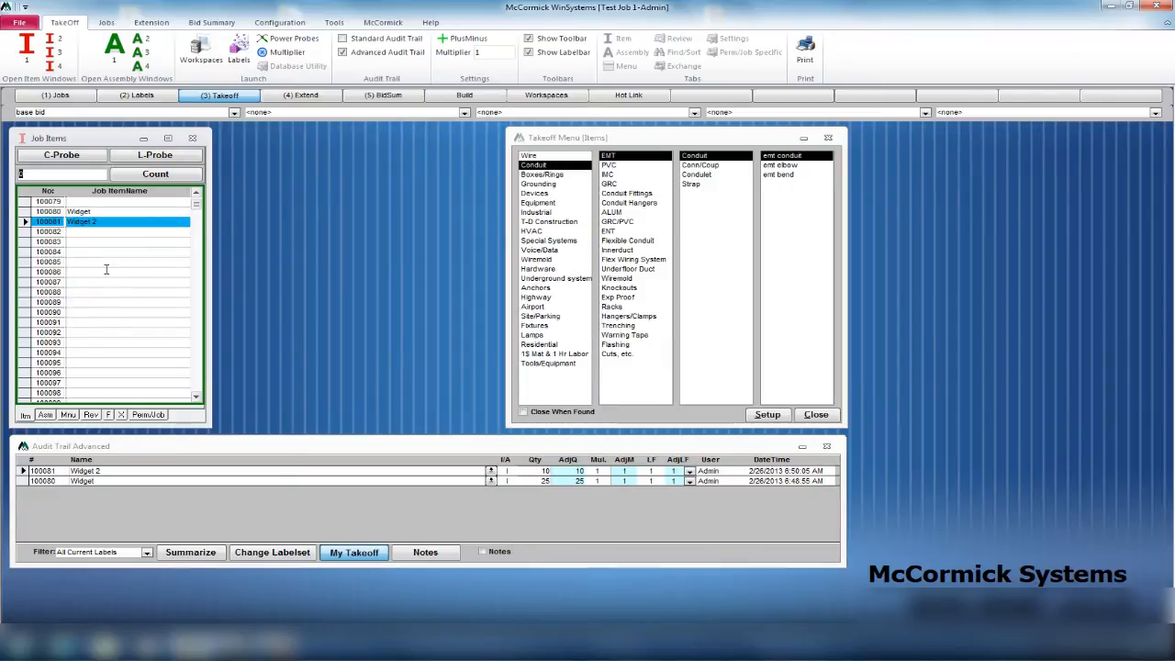
Step: Switch to the job-specific assemblies and name the blank assembly 100080 Widget Assemb
click(46, 416)
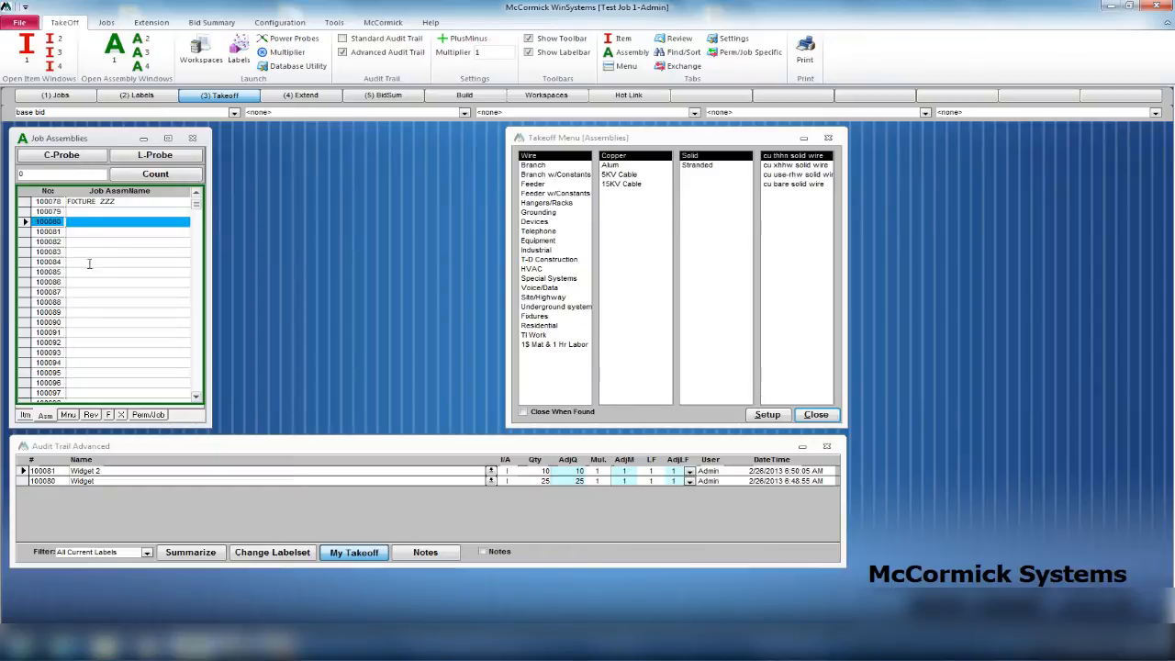
drag(197, 208, 190, 262)
click(83, 293)
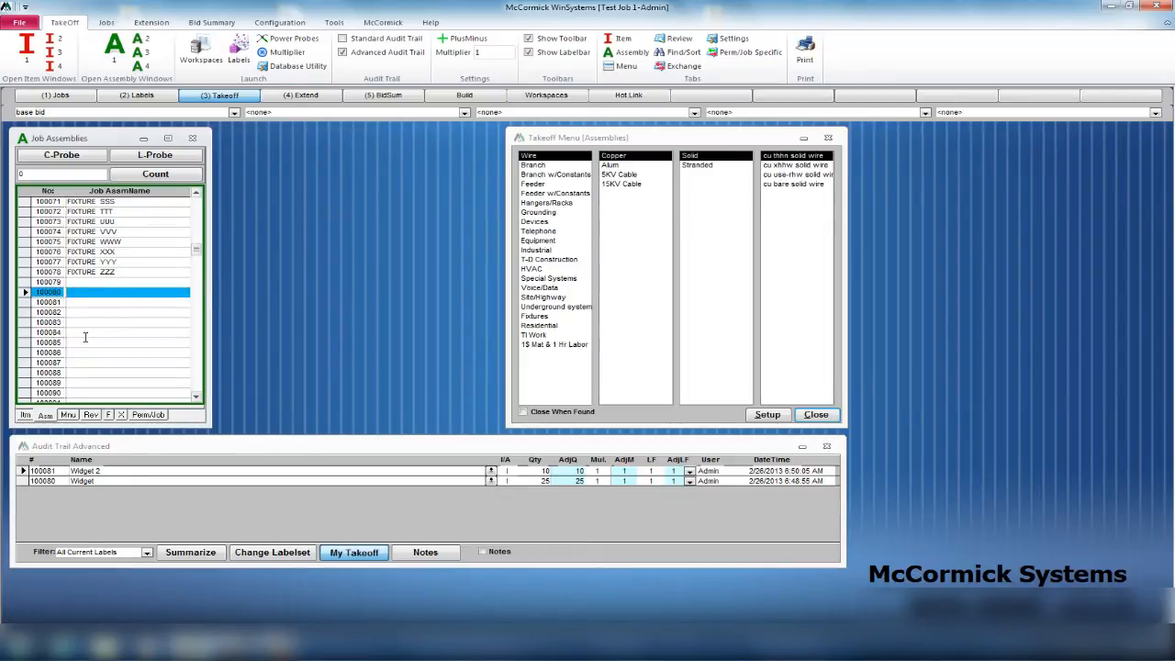
click(89, 417)
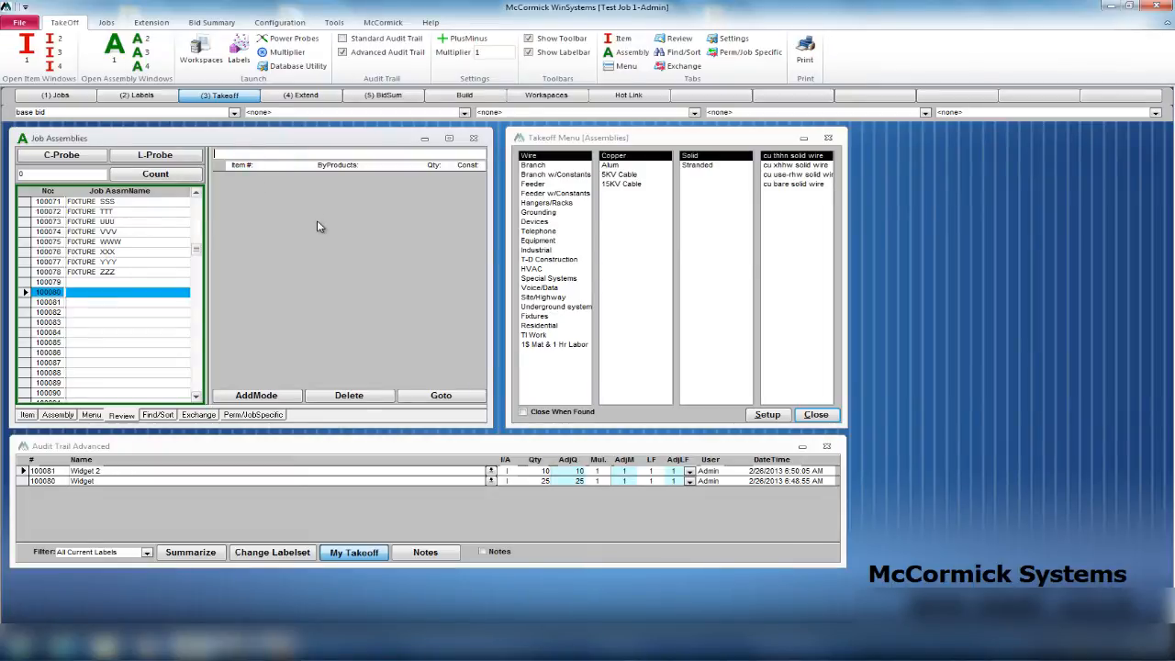
text(Widget Assemb)
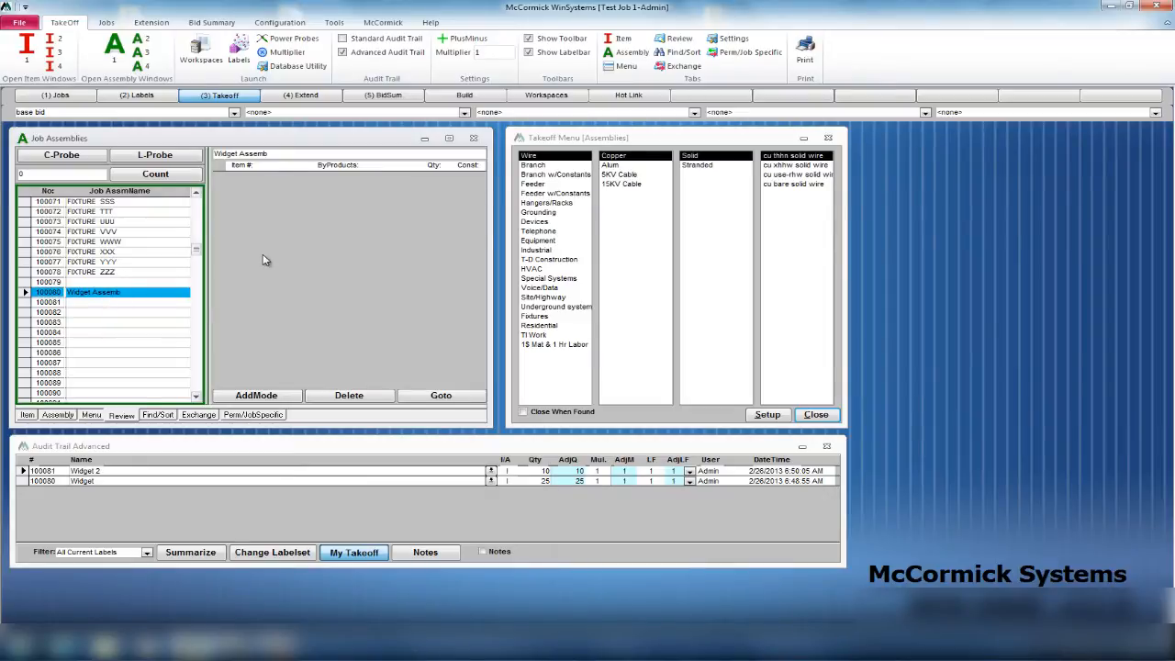
Step: Turn on add mode for Widget Assemb and move the Assemblies window clear of the assembly's details
click(252, 396)
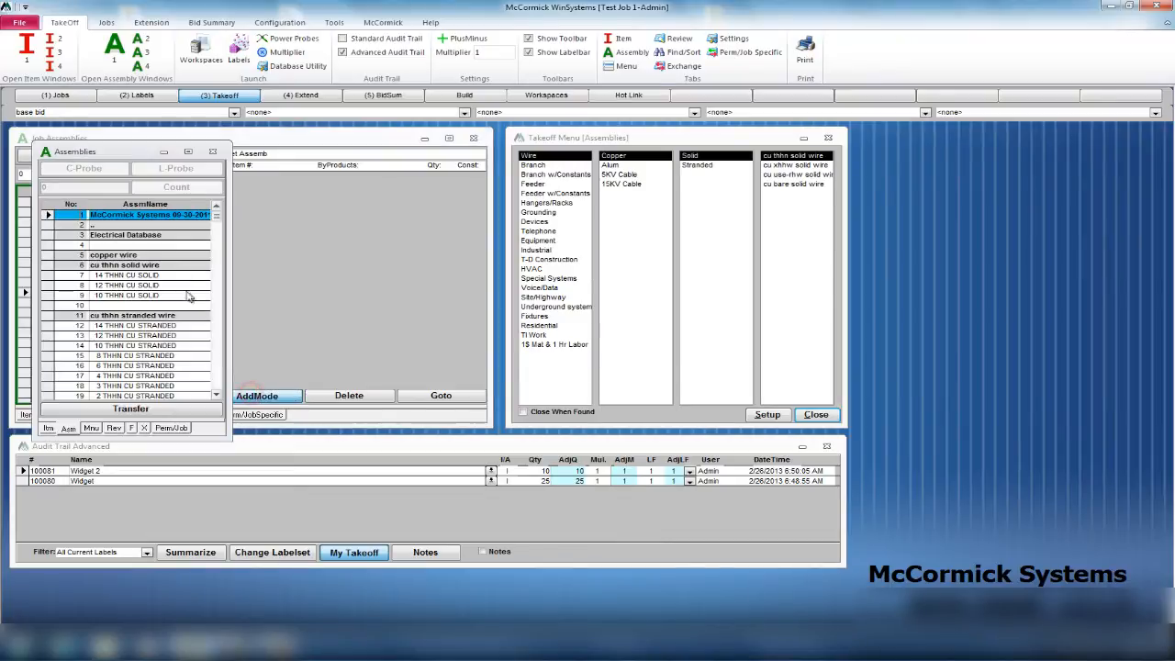
drag(124, 153, 615, 326)
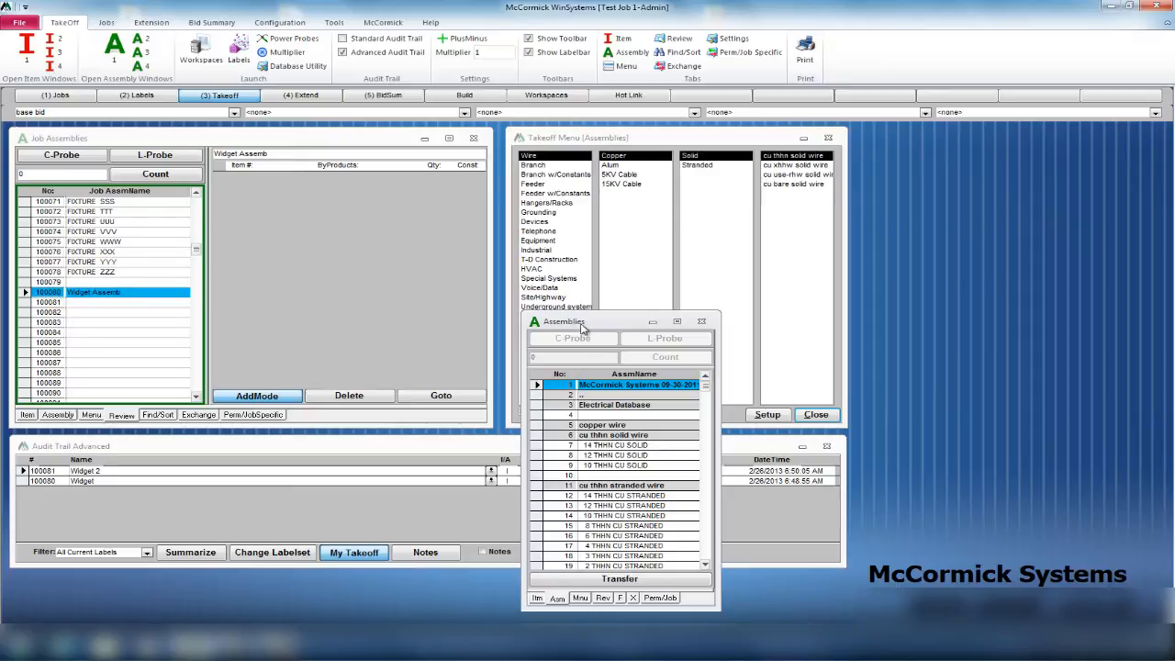
drag(586, 323, 601, 323)
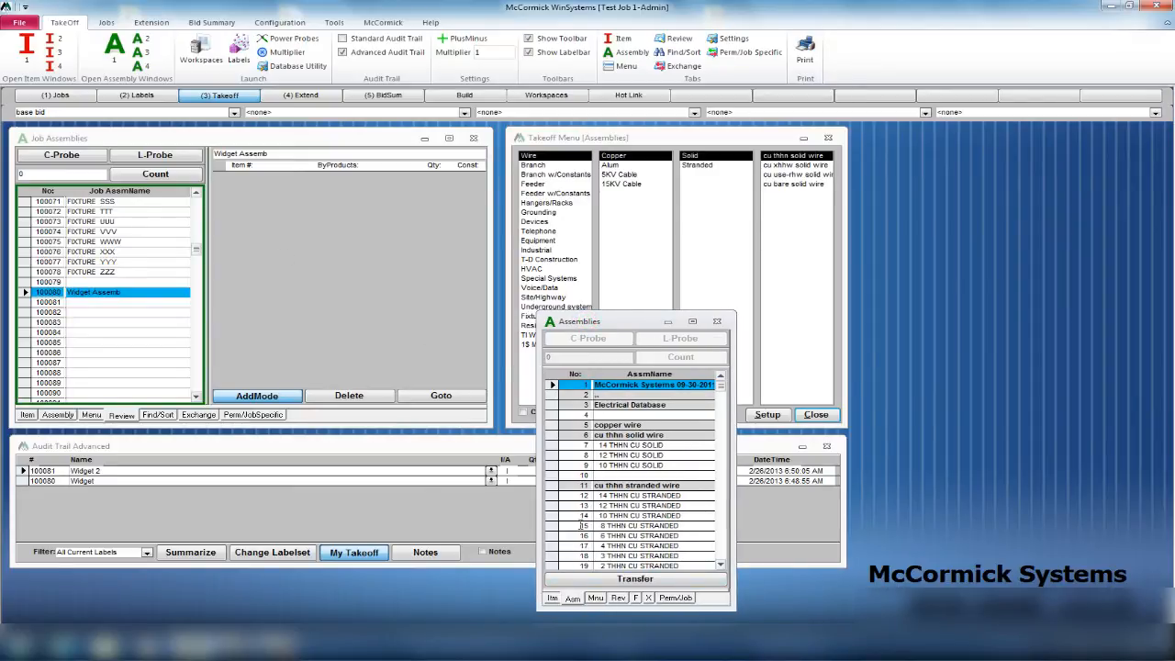
Step: Look through the permanent items and job-specific assemblies as component sources, then return to the permanent assemblies
click(551, 598)
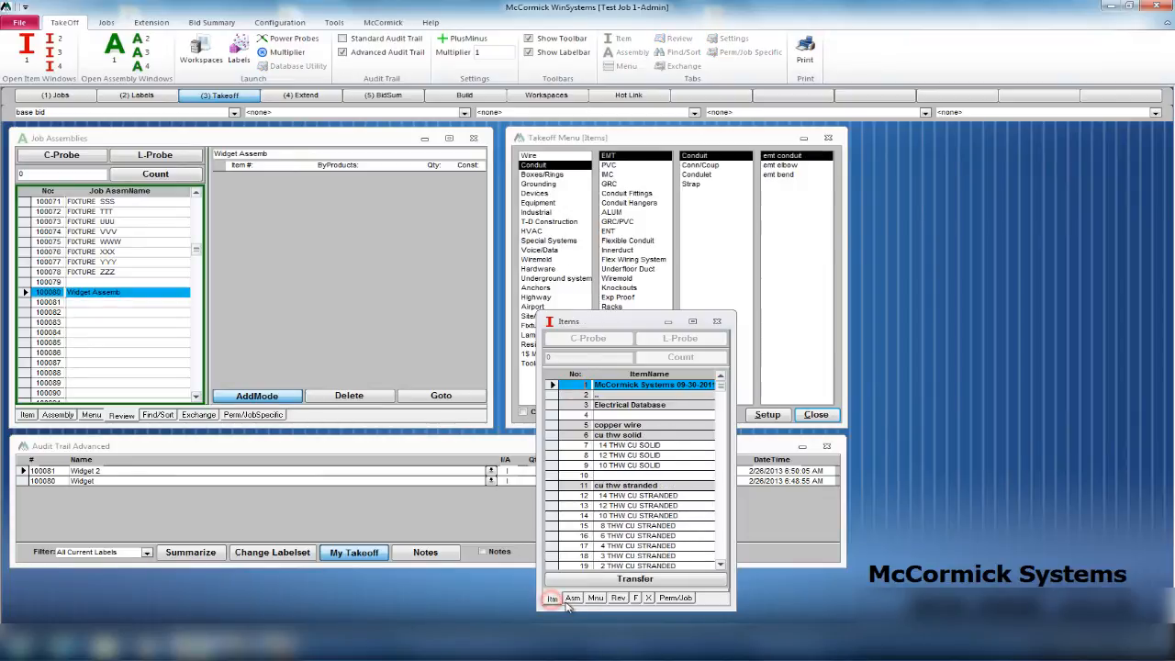
click(573, 598)
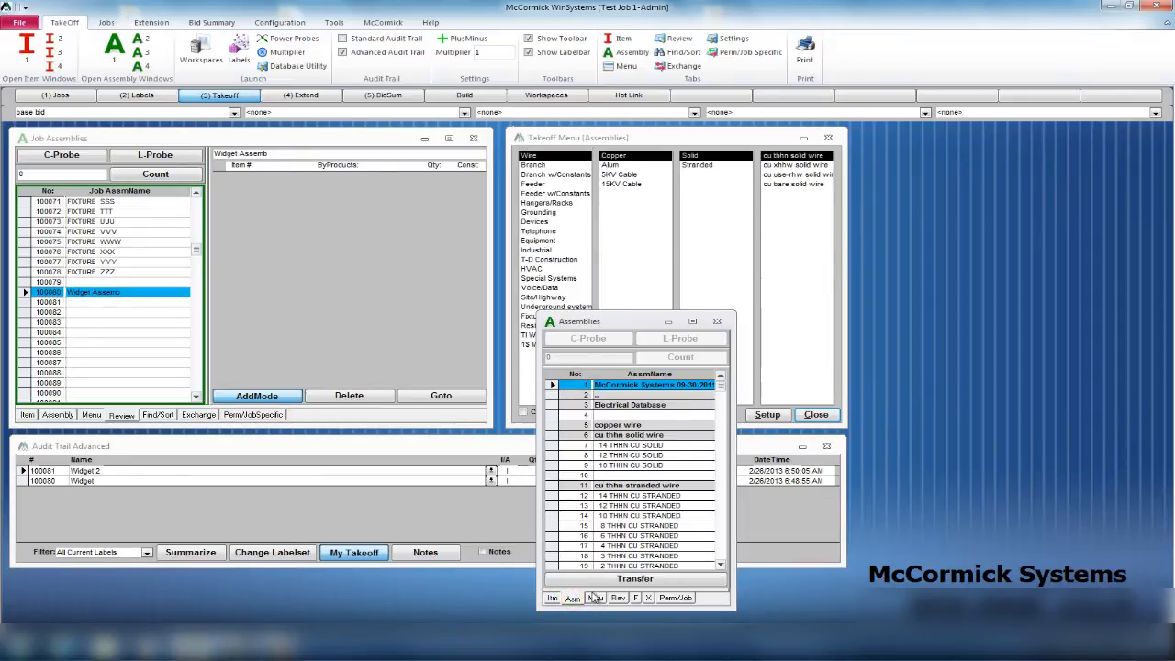
click(675, 598)
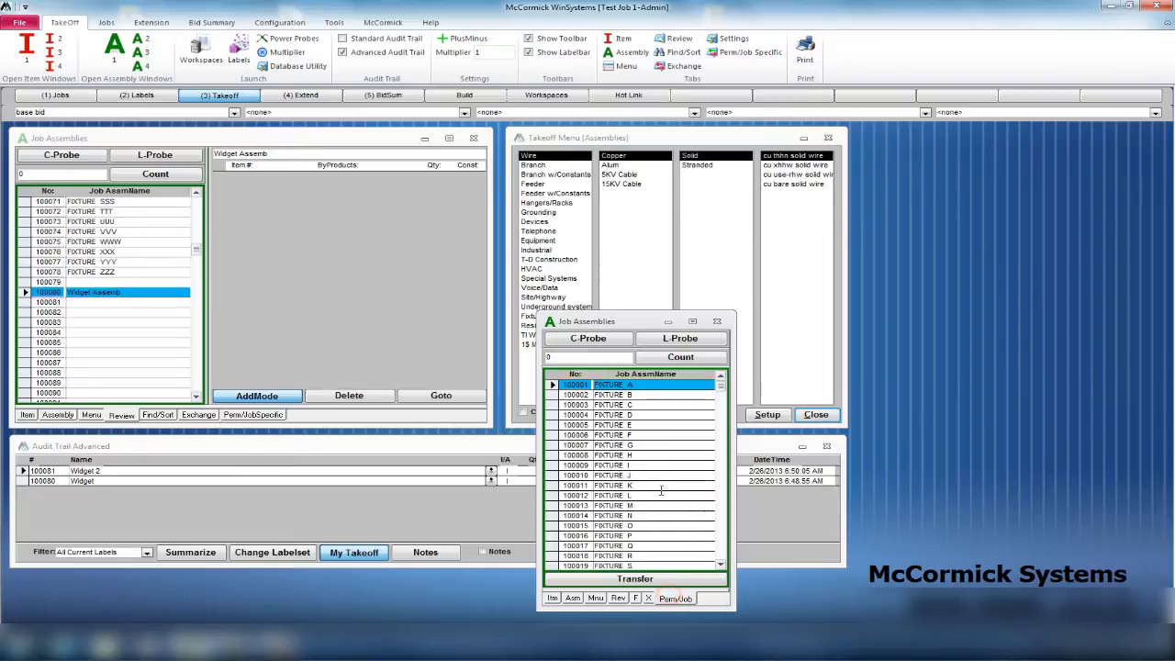
scroll(656, 501, down, 14)
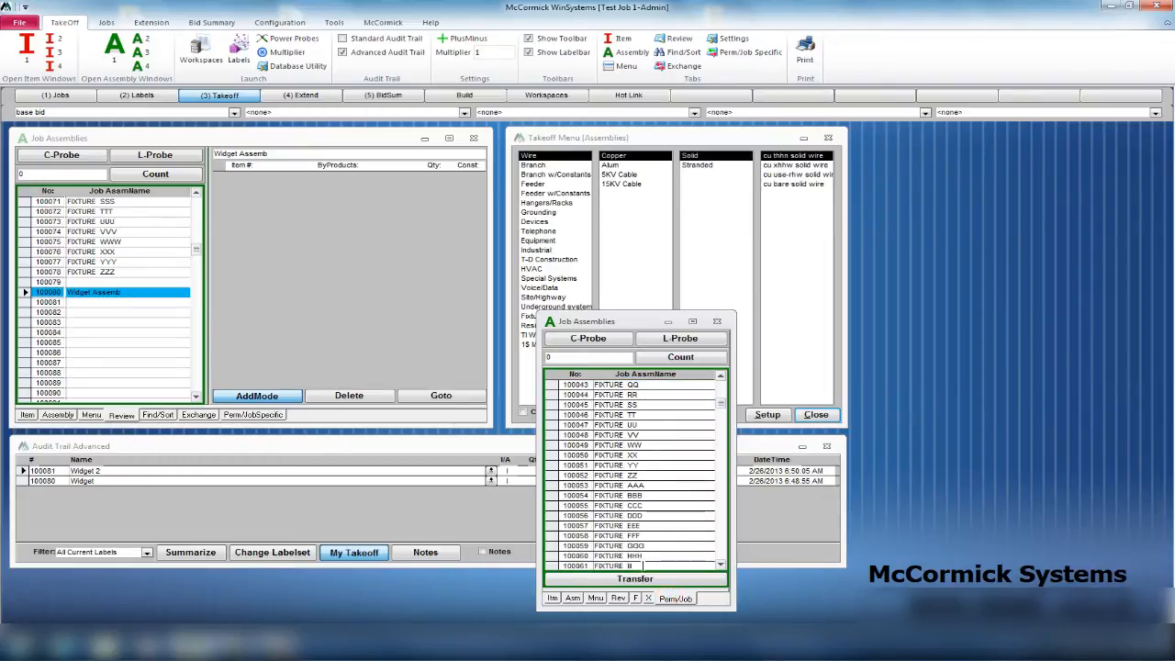
click(676, 599)
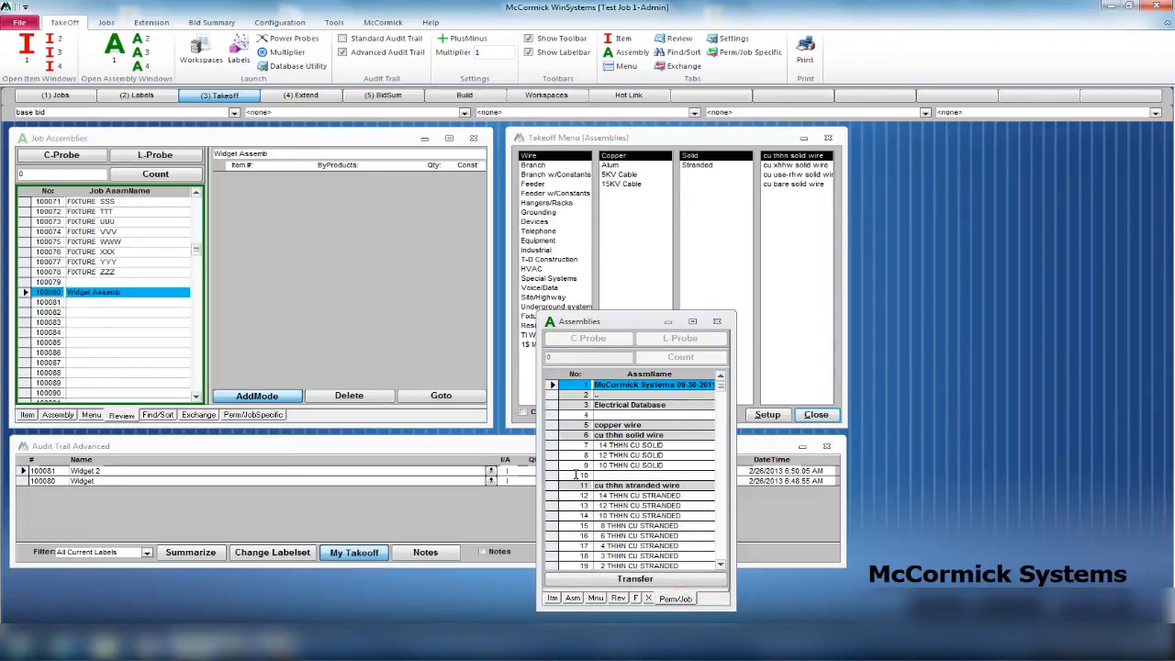
click(573, 599)
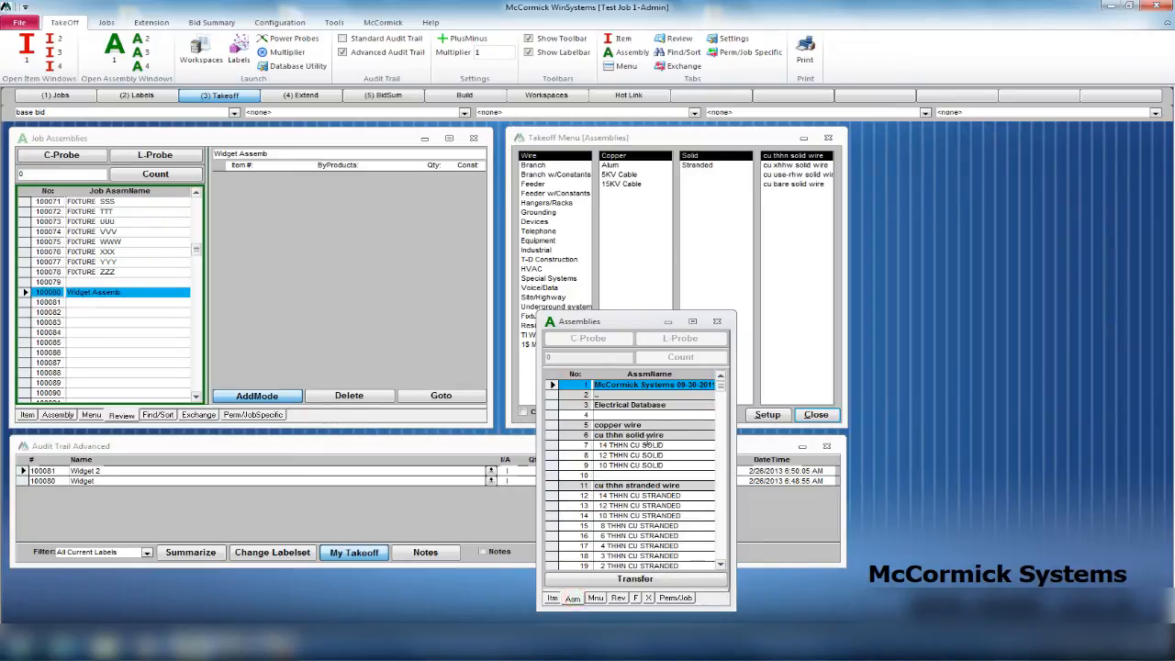
drag(620, 321, 615, 337)
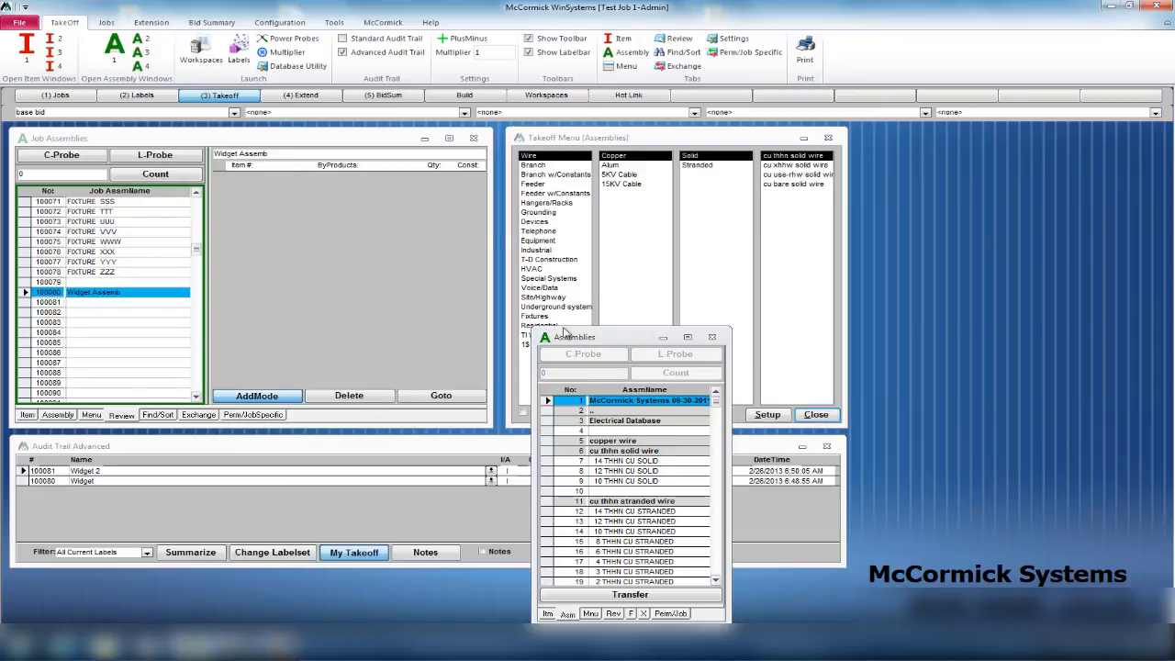
click(212, 140)
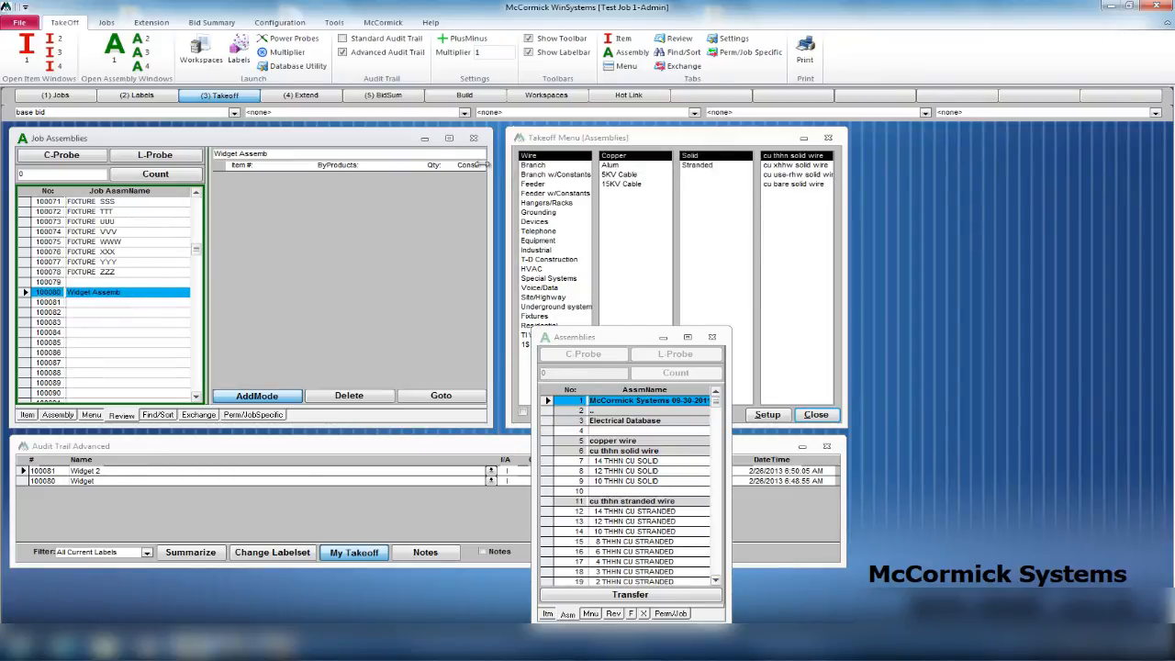
click(602, 336)
mouse_move(621, 340)
mouse_down()
mouse_move(625, 324)
mouse_move(641, 332)
mouse_move(628, 337)
mouse_up()
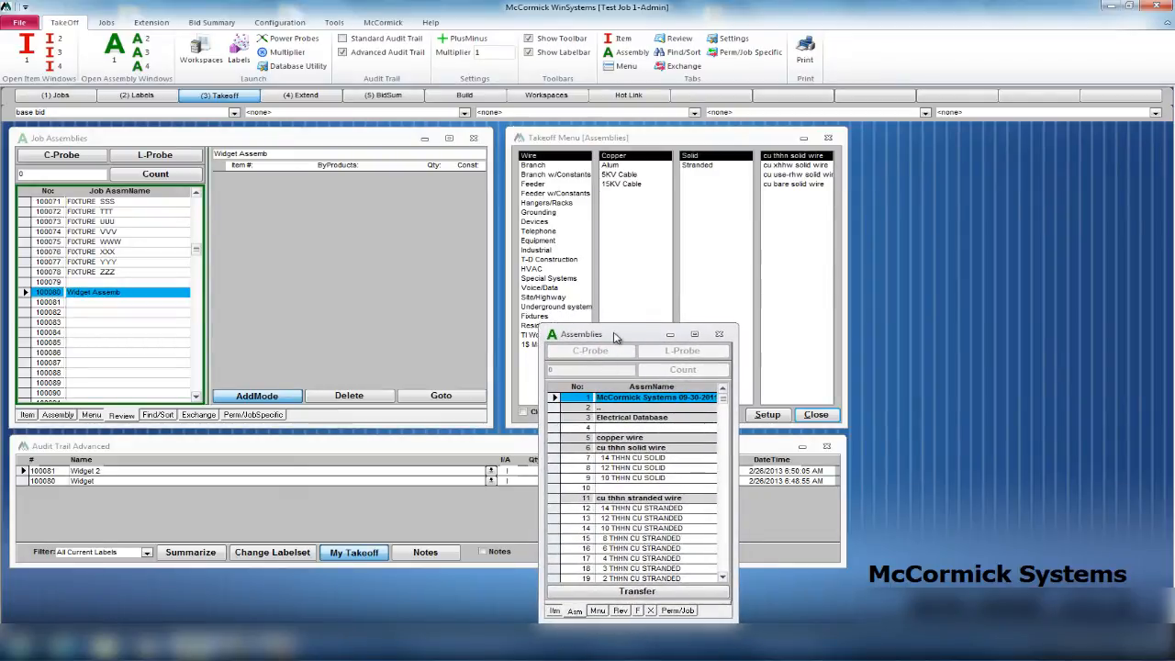
drag(621, 334, 618, 338)
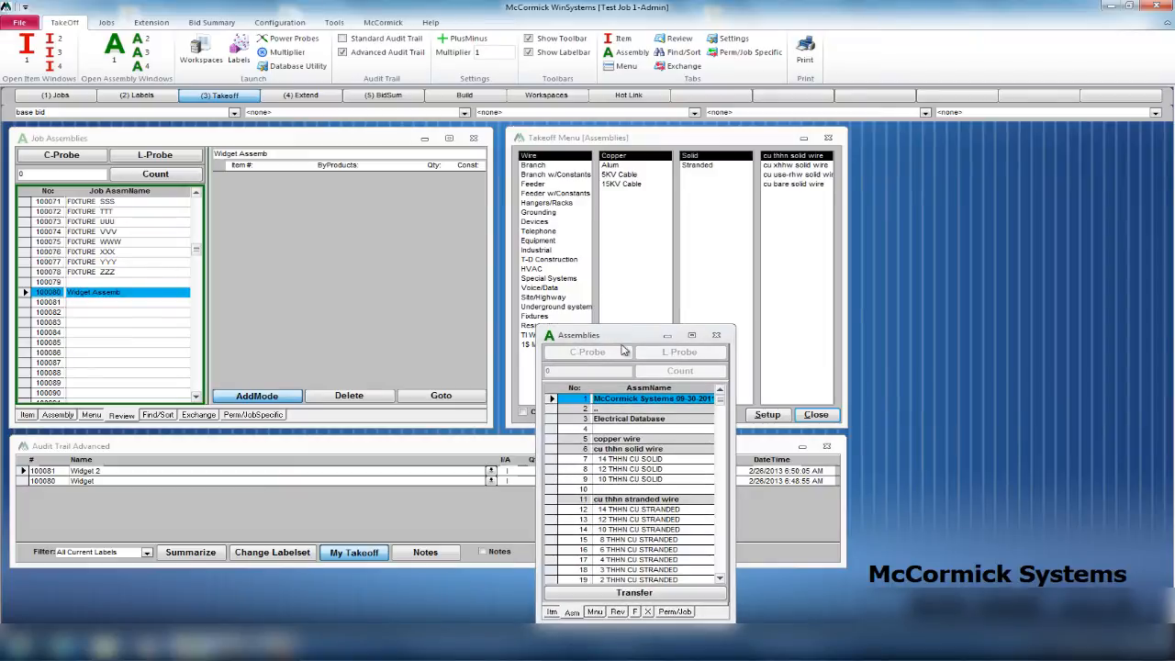
click(626, 334)
Step: Transfer one DUPLEX STD assembly from the standard device receptacles into Widget Assemb, with a byproduct constants multiplier of 1
click(538, 222)
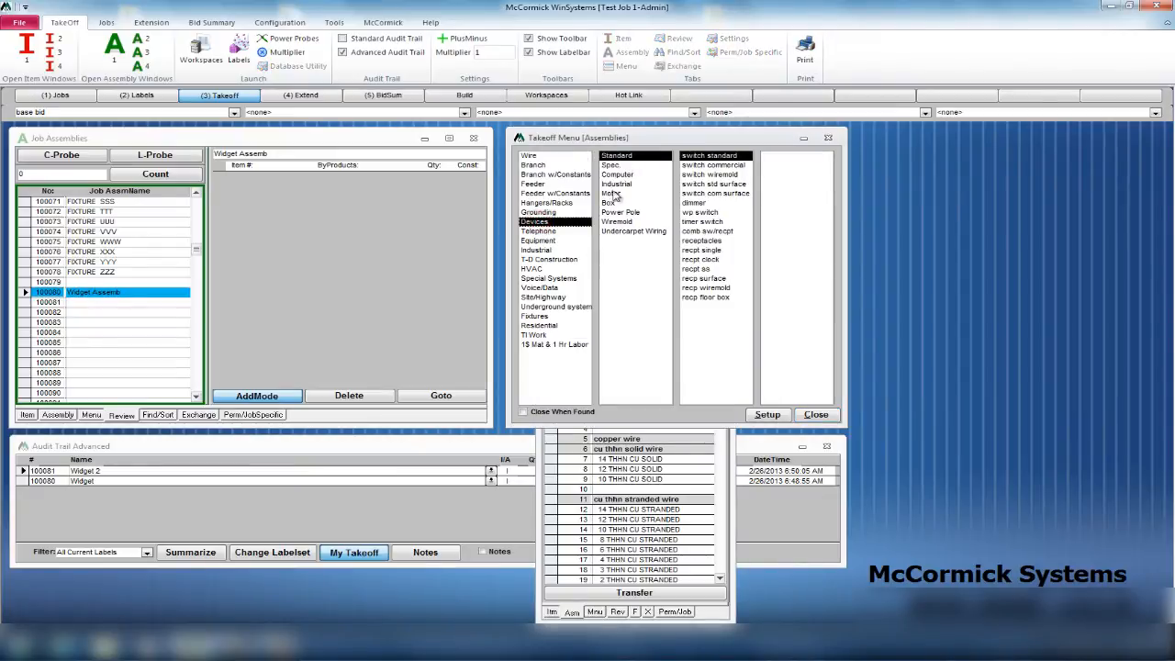
click(618, 156)
click(702, 241)
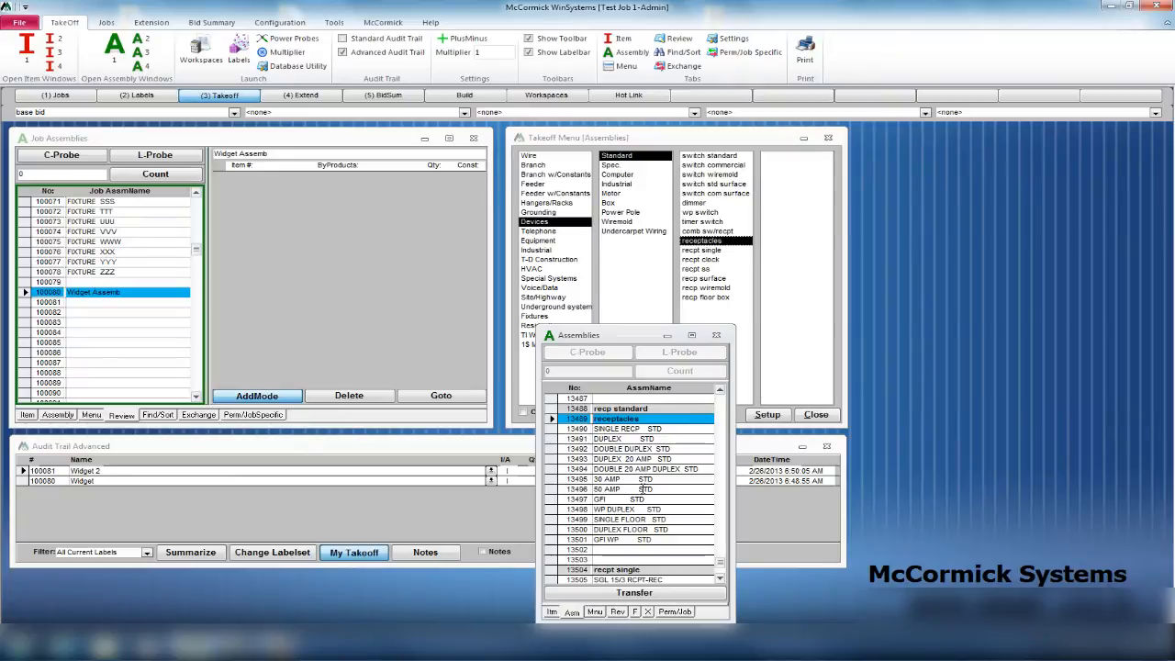
click(554, 440)
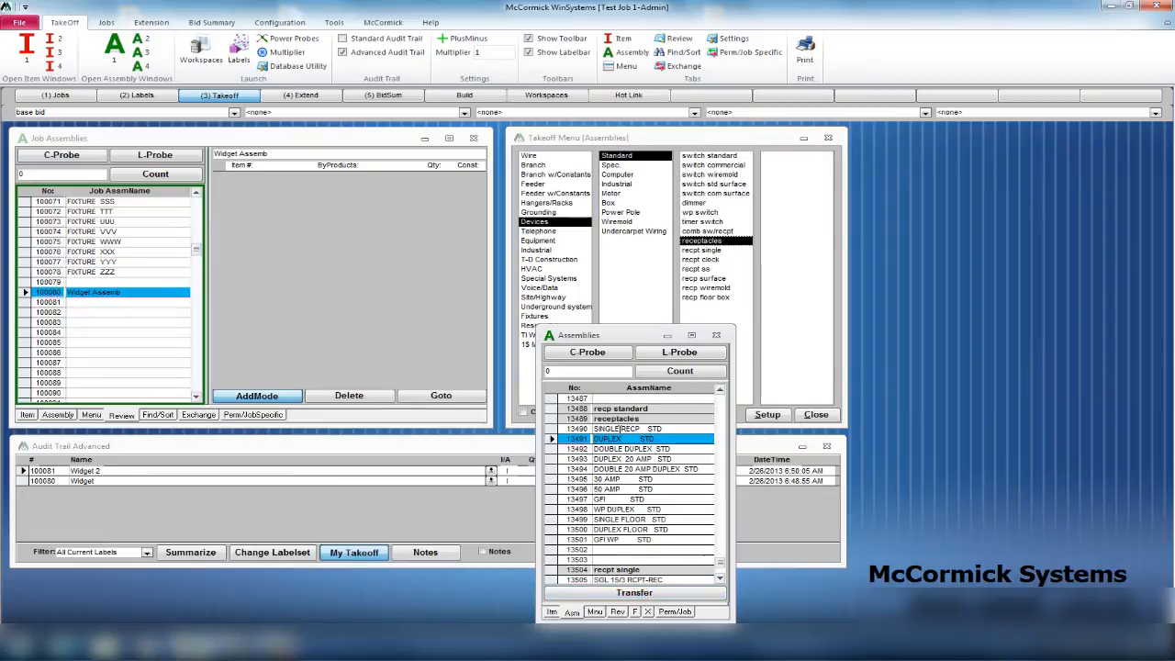
click(634, 593)
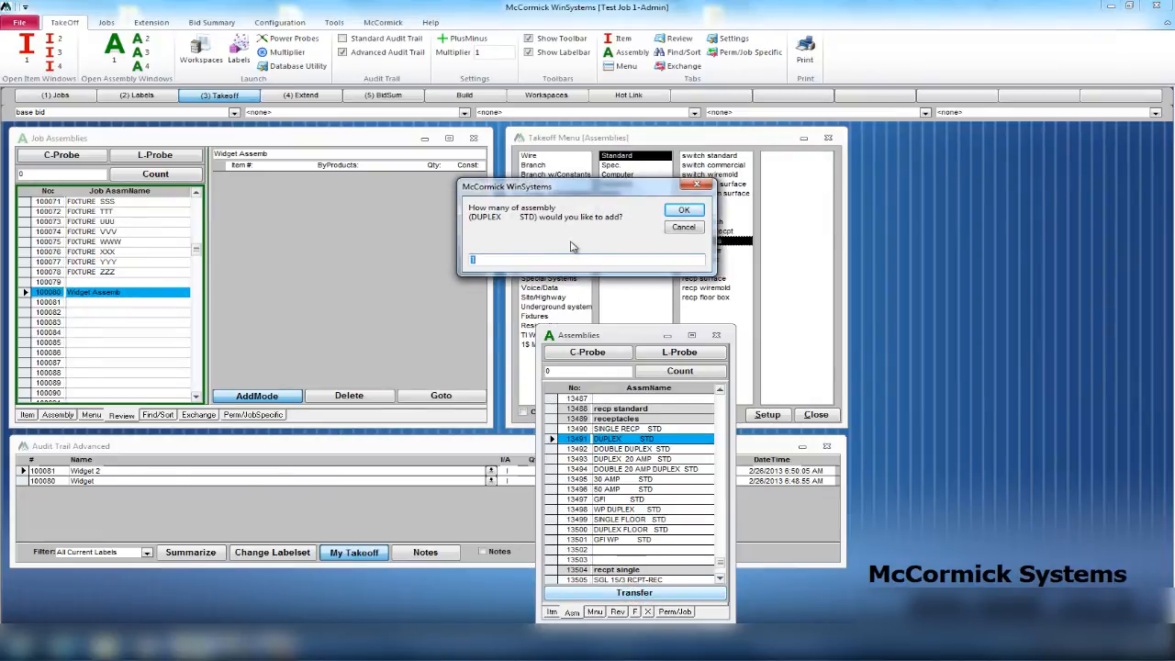
click(684, 213)
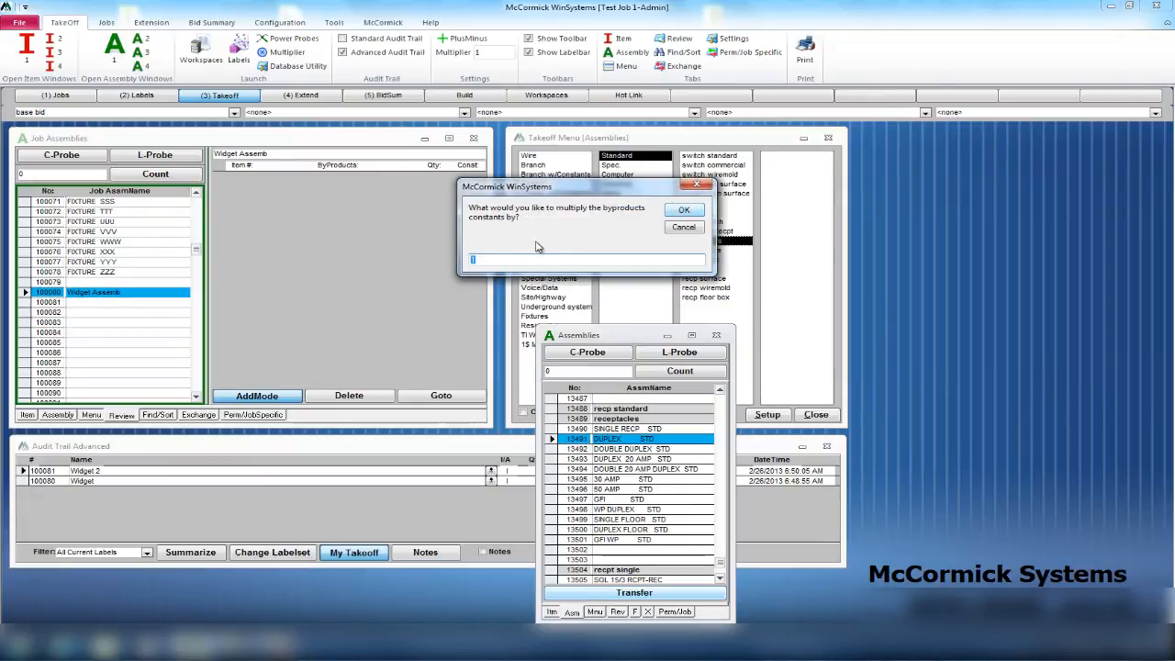
click(685, 213)
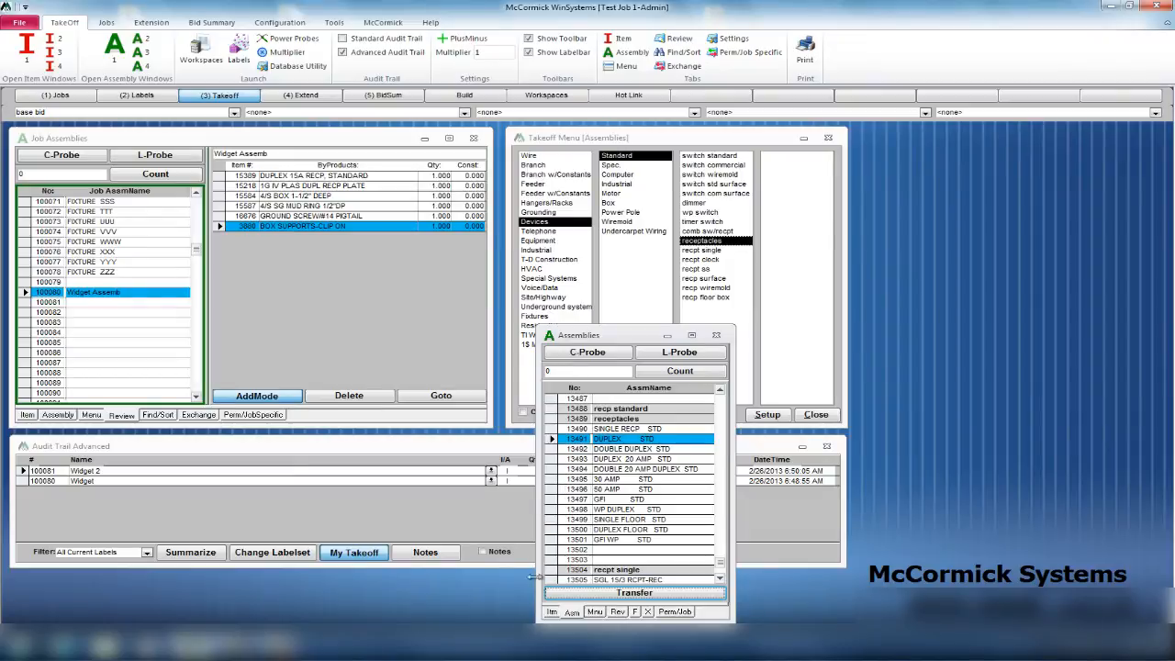
Step: Find the copper THHN stranded wire in the permanent items and select 12 THHN CU STRANDED
click(551, 612)
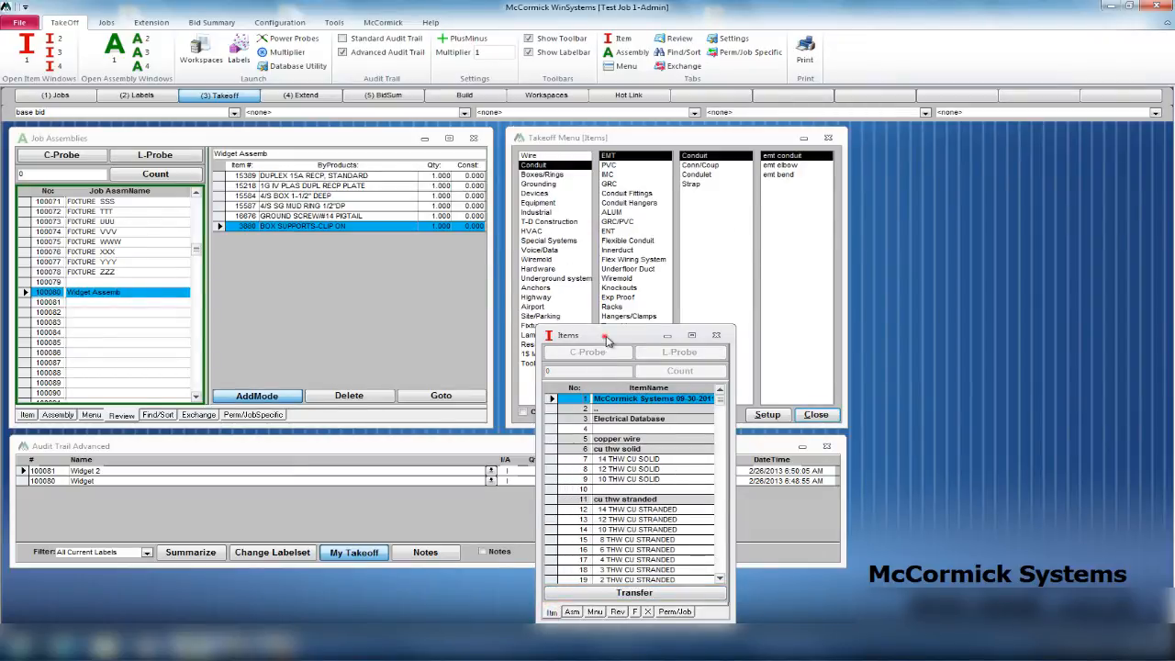
drag(606, 340, 636, 344)
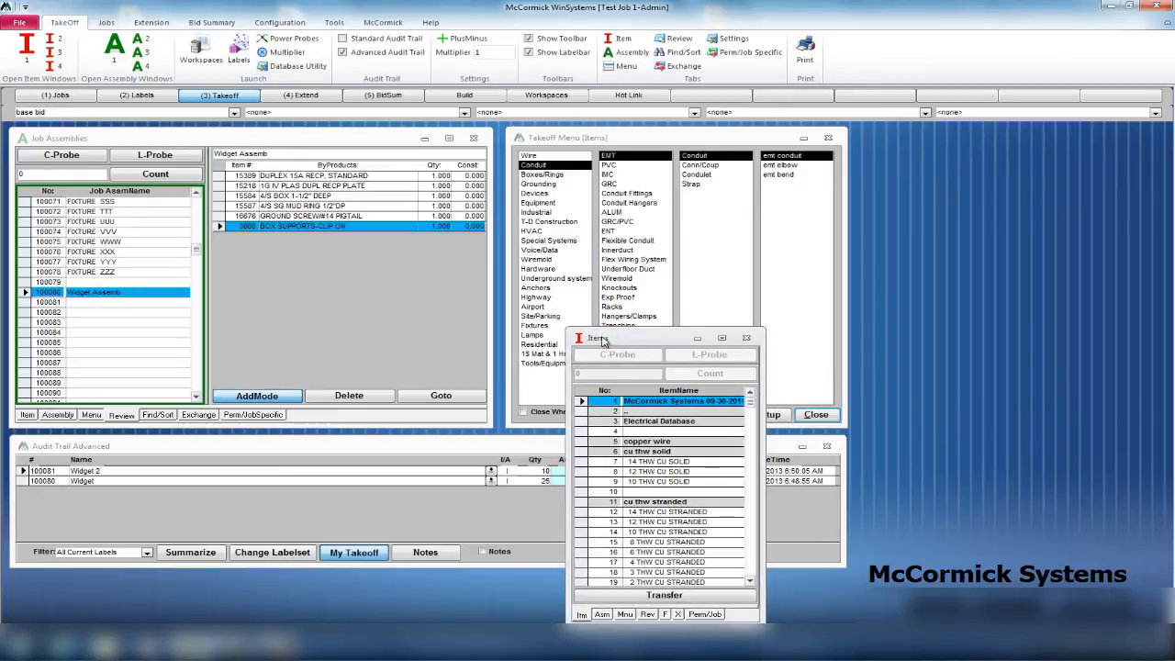
click(530, 157)
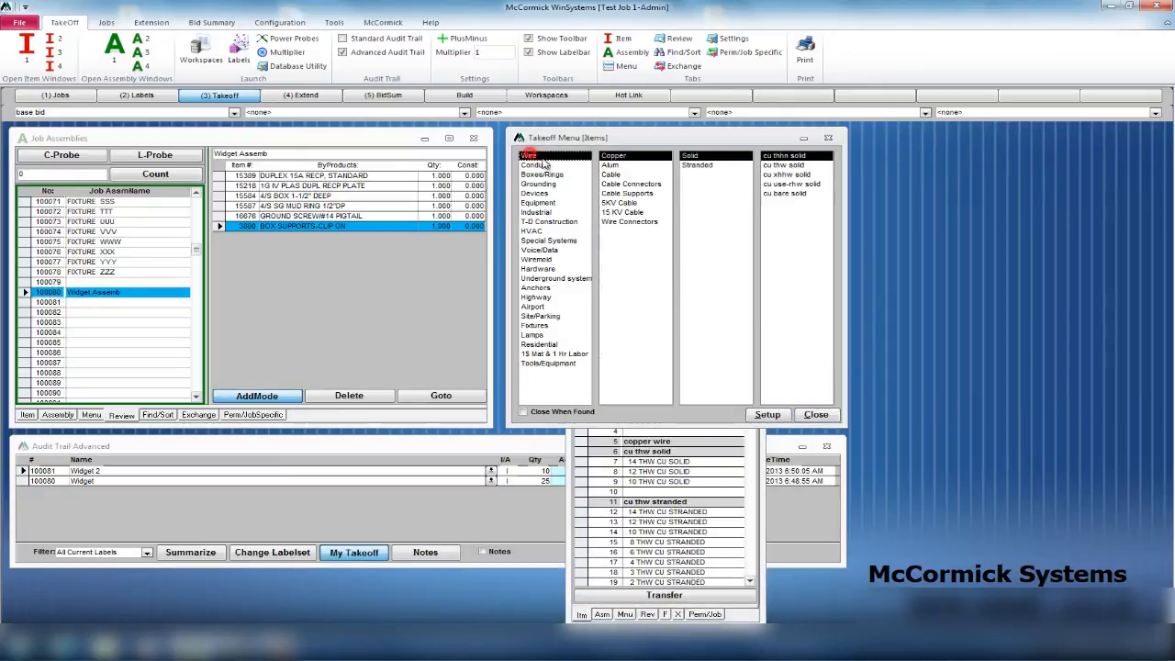
click(732, 513)
drag(669, 409, 658, 347)
click(554, 158)
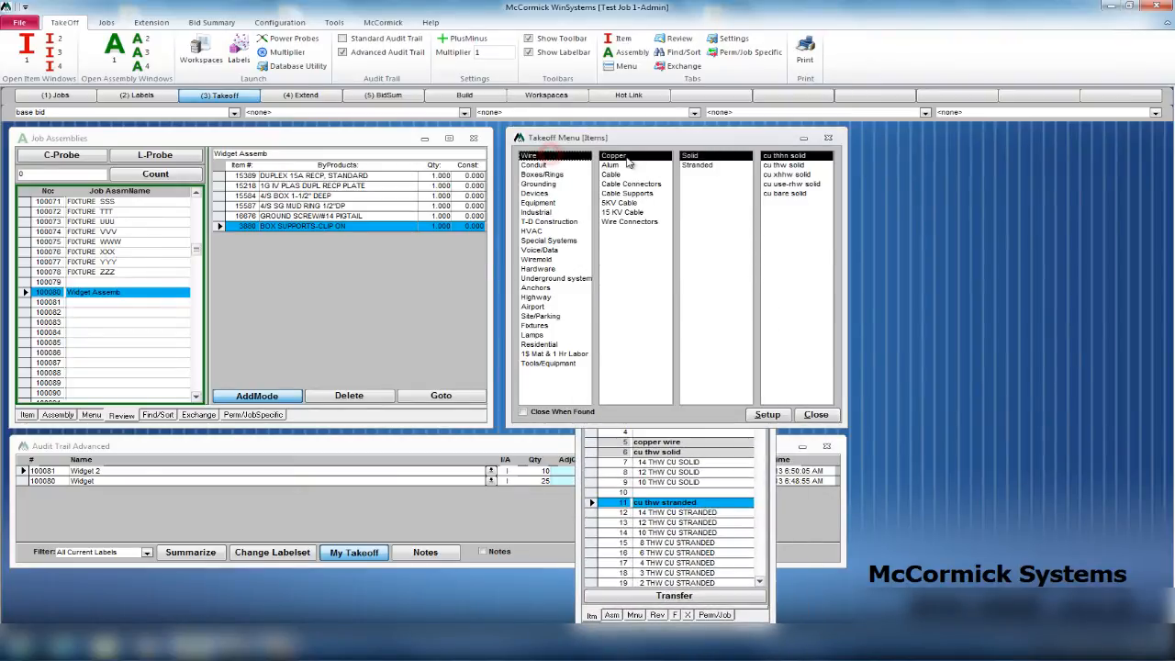
click(698, 165)
click(786, 156)
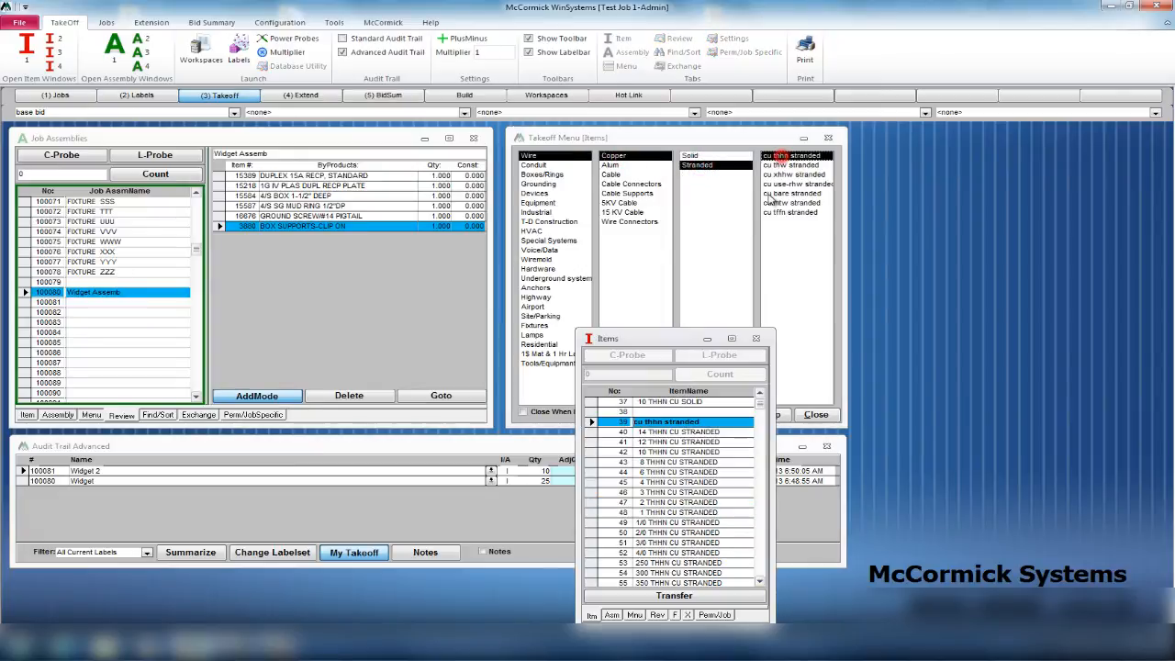
click(653, 444)
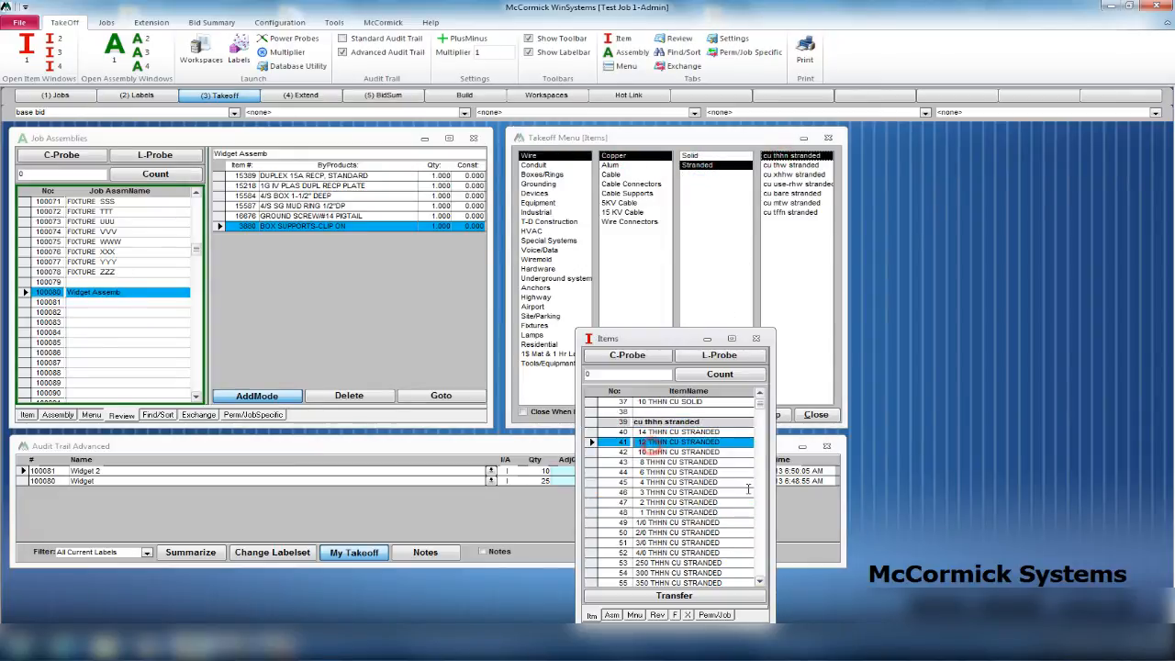
Step: Transfer 10 of 12 THHN CU STRANDED into Widget Assemb with constant 0, without replacing the BOX SUPPORTS-CLIP ON byproduct
click(651, 597)
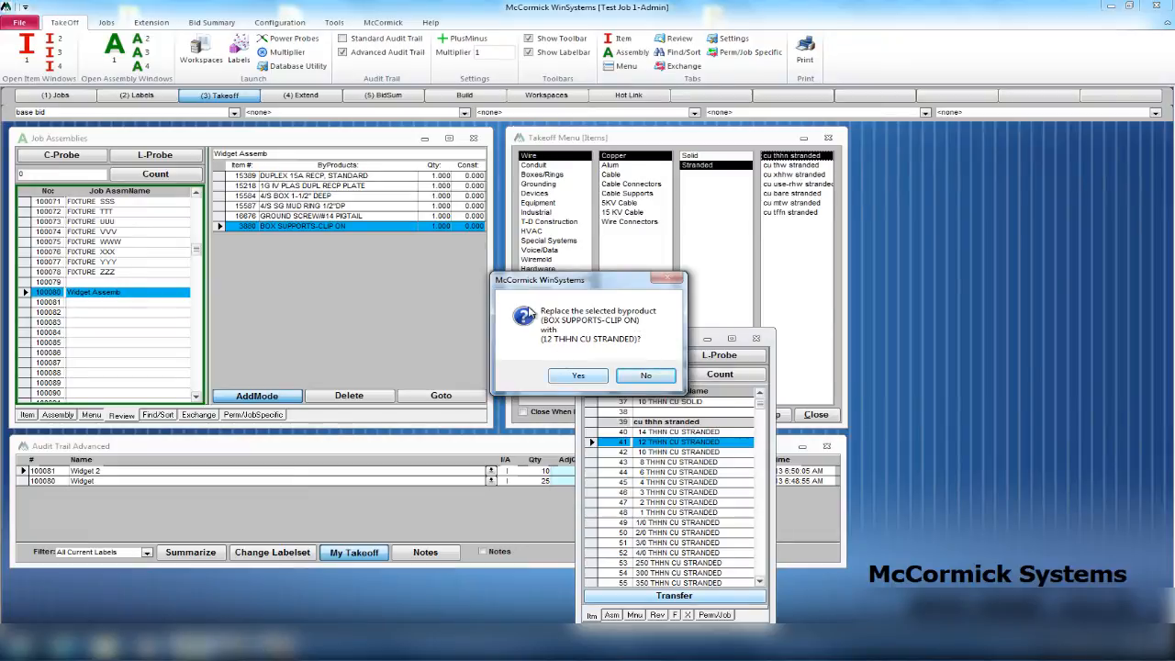
click(646, 377)
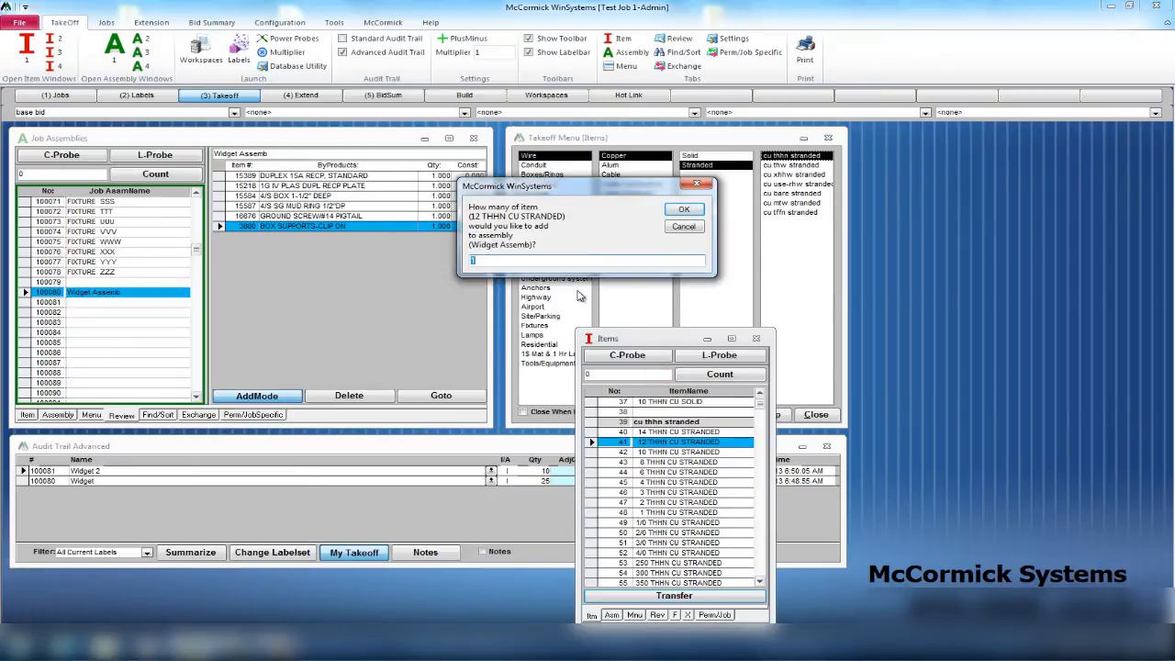
click(684, 210)
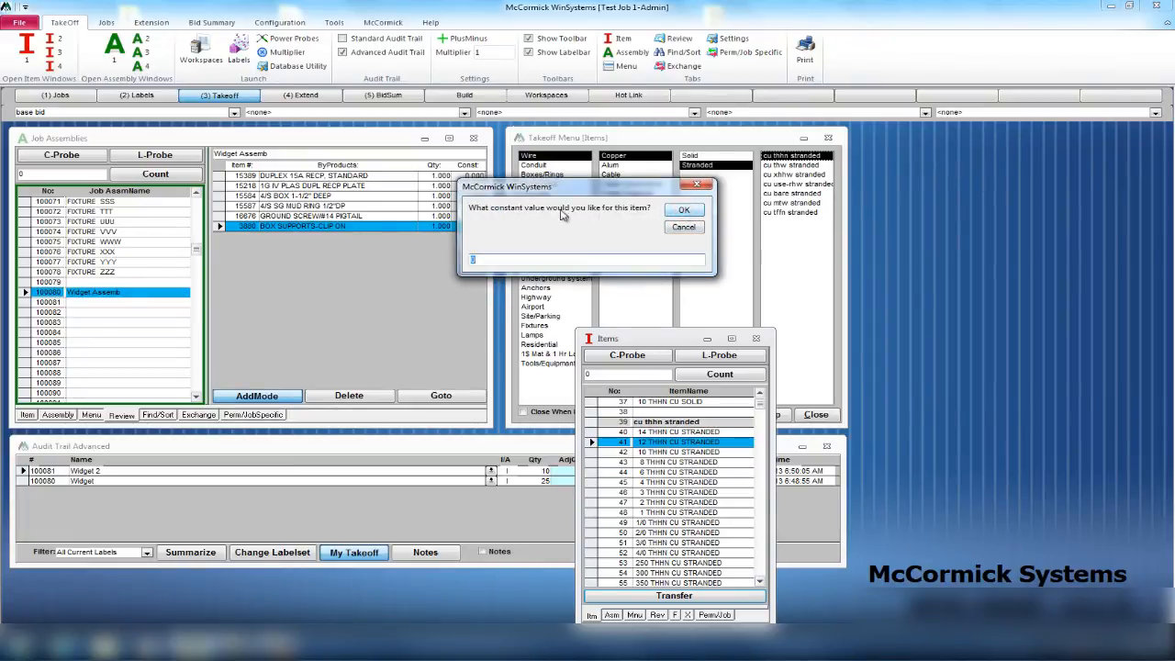
click(684, 210)
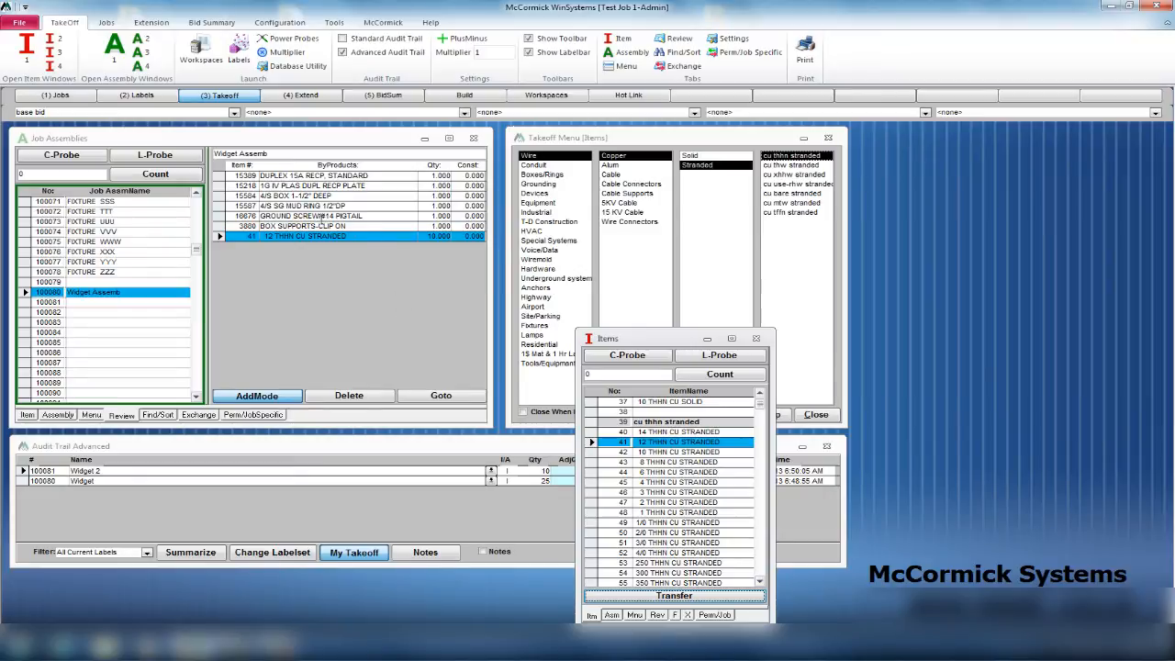
Step: Turn off add mode for Widget Assemb, close the Items window and keep Widget Assemb selected
click(260, 396)
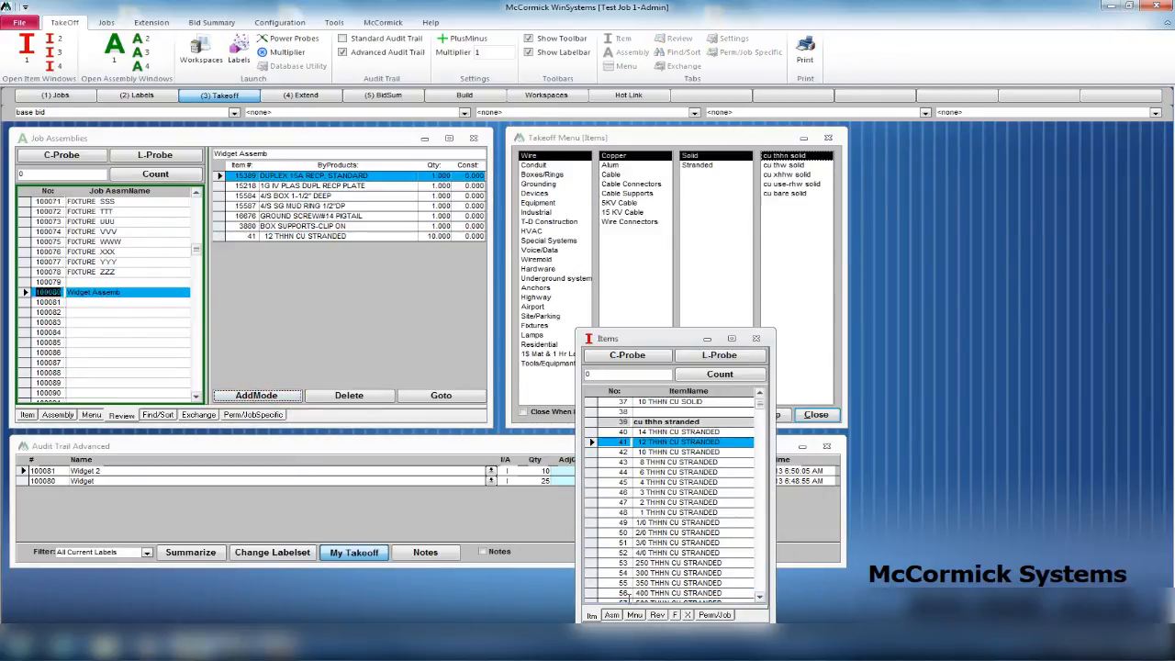
click(757, 338)
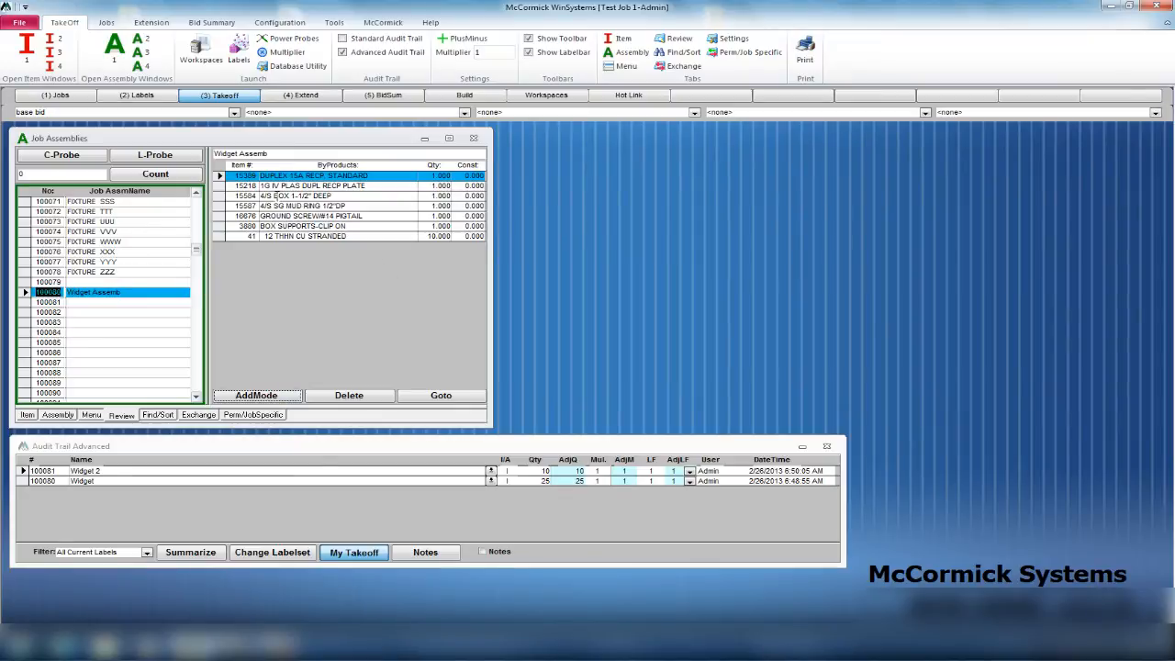
click(96, 302)
click(77, 291)
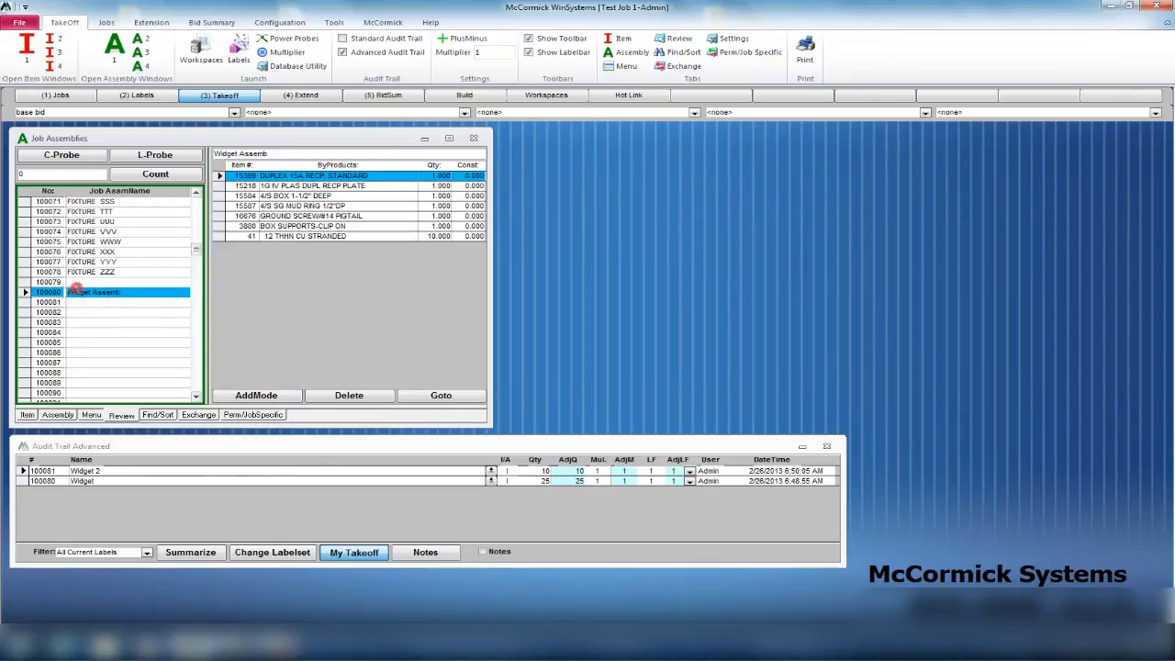
Step: Return to the job-specific assembly list and take off a quantity of 50 for Widget Assemb
click(57, 415)
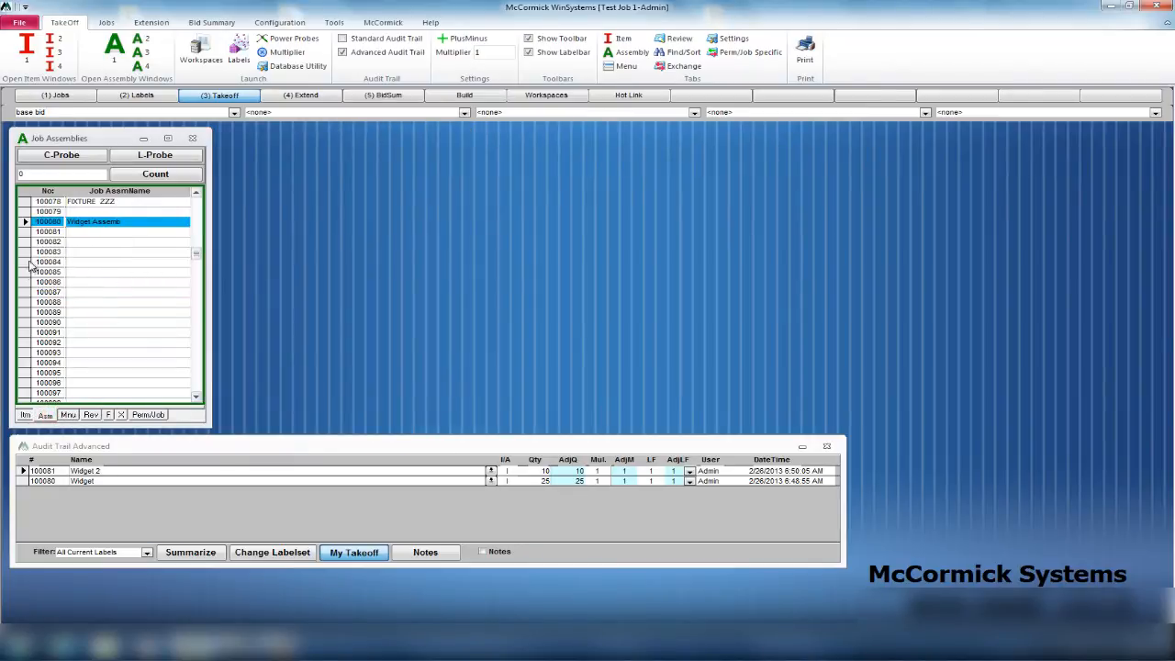
click(24, 222)
text(50)
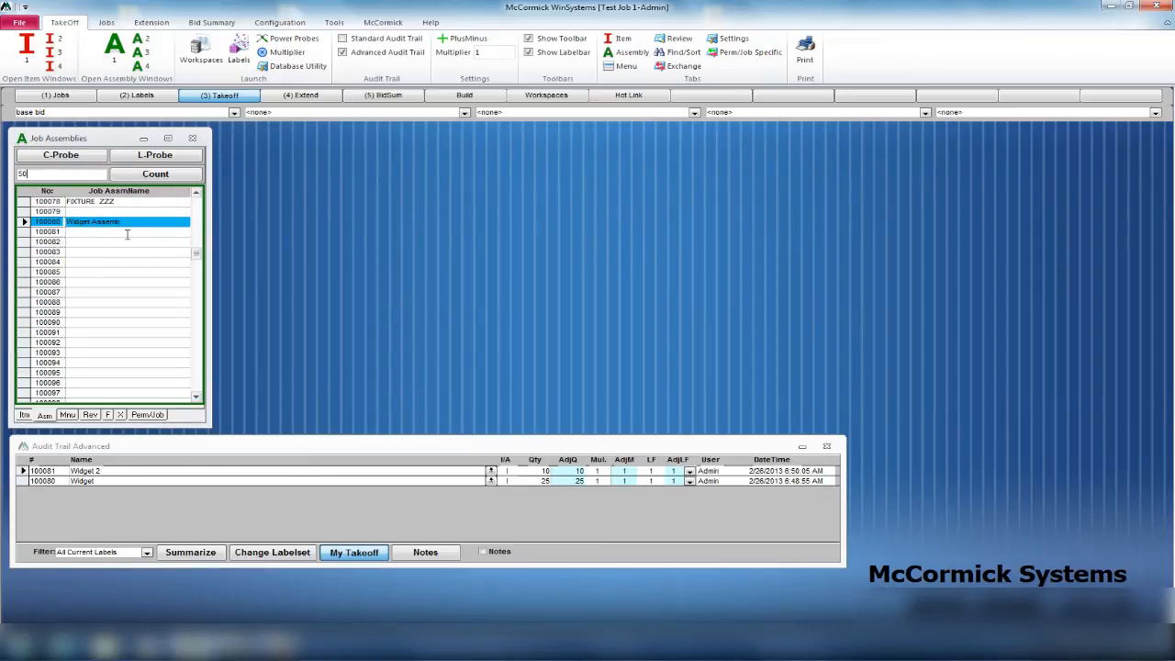
key(Return)
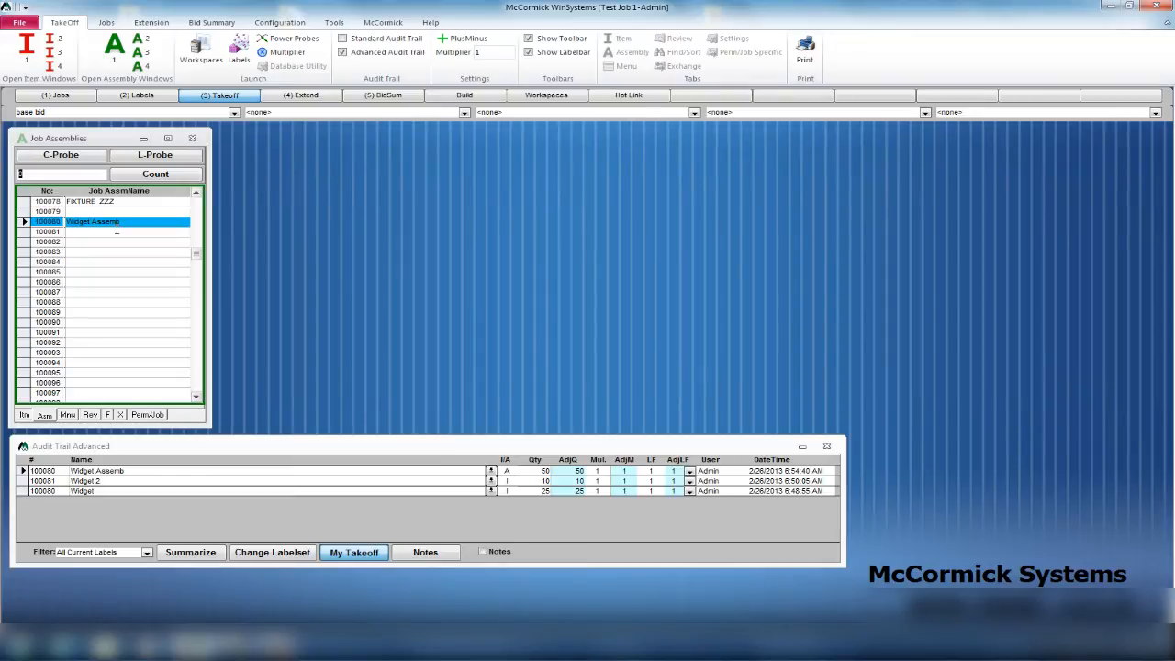
Step: Switch to the permanent assemblies and check the byproducts of blank assembly 13502 below the receptacles
click(147, 415)
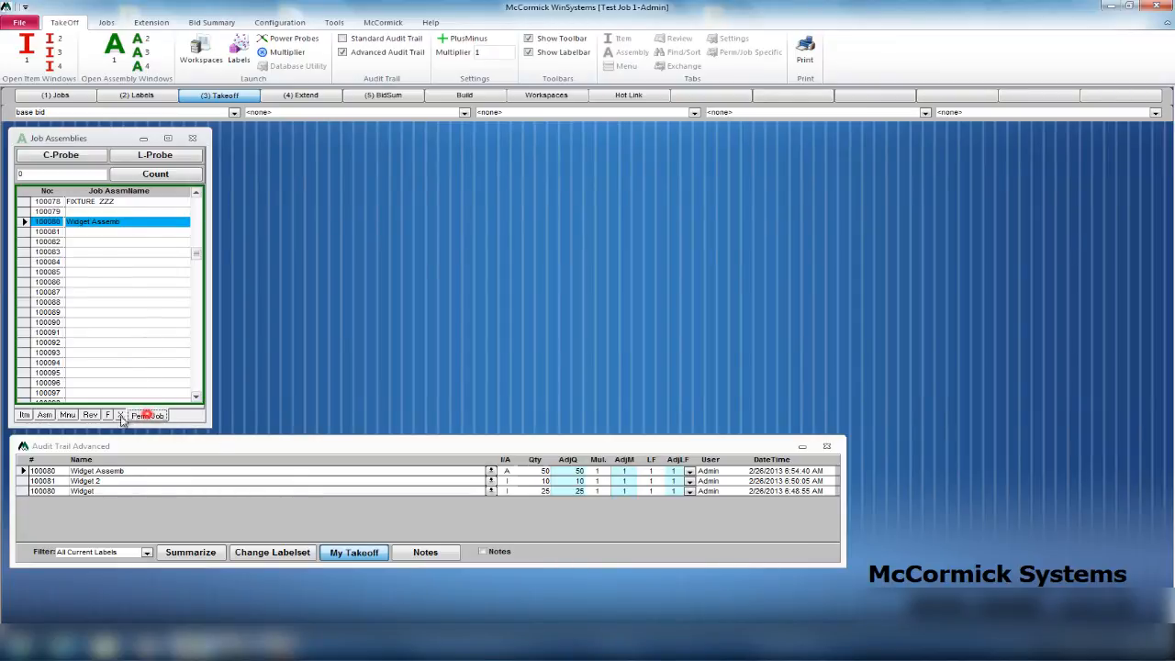
click(67, 415)
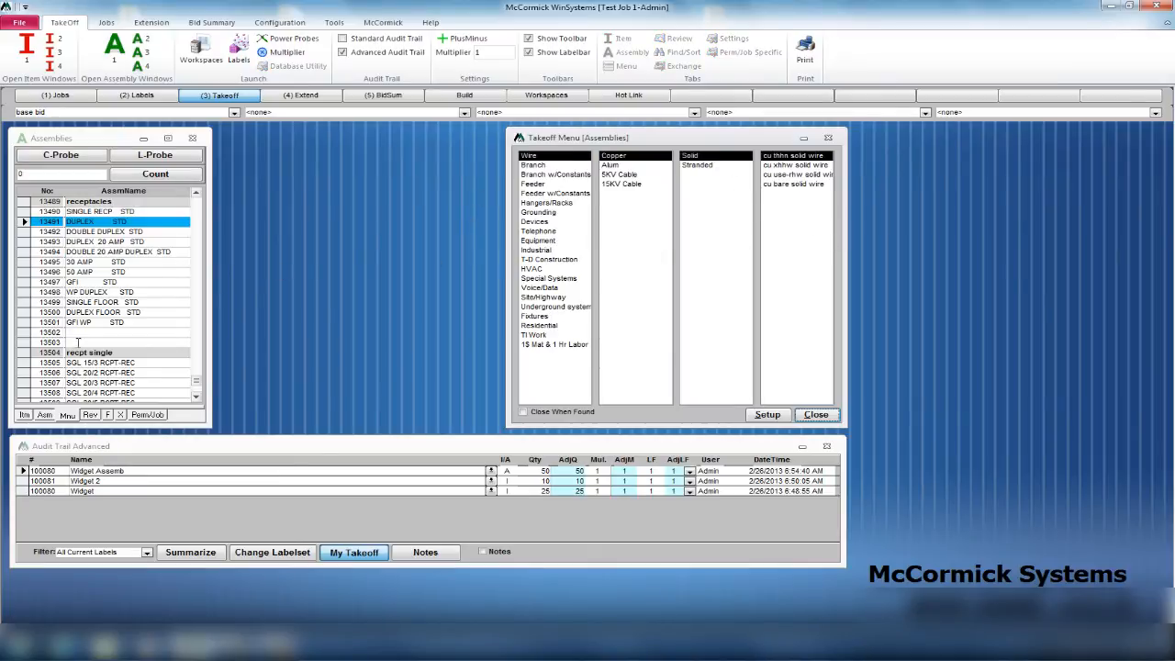
click(80, 333)
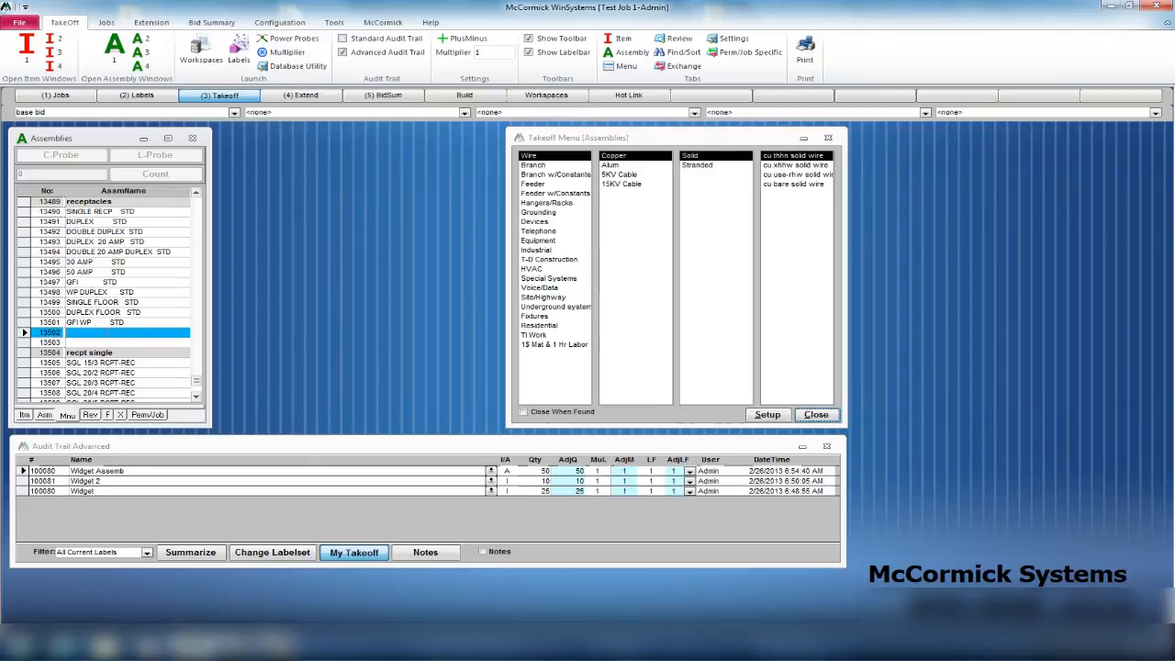
click(89, 414)
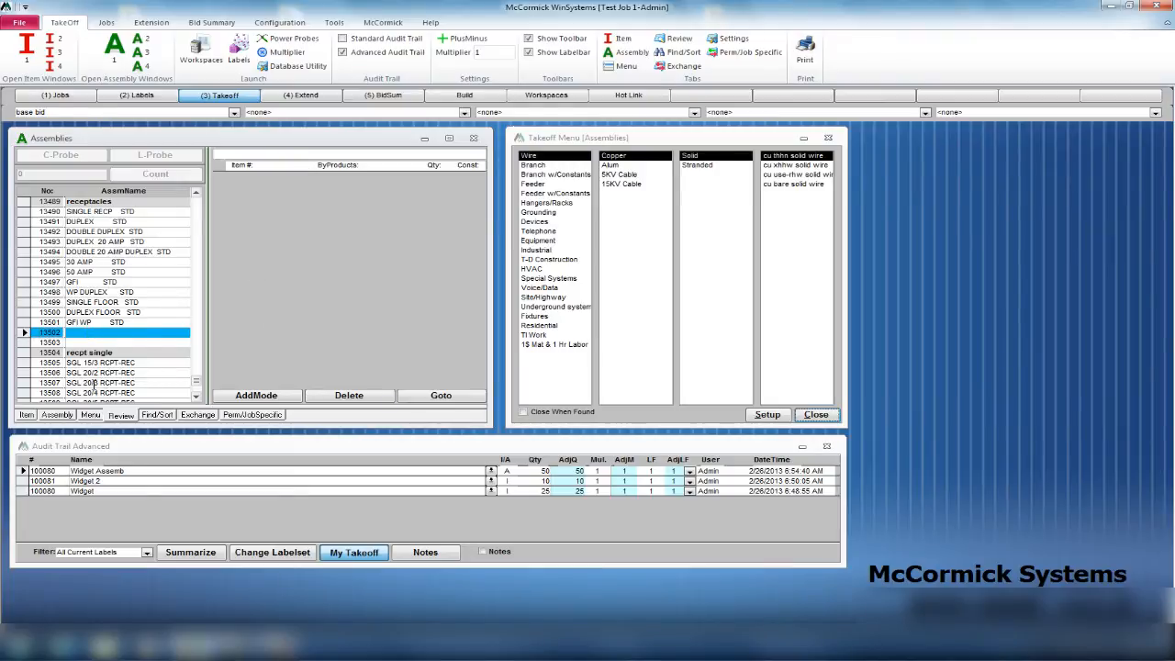
click(136, 417)
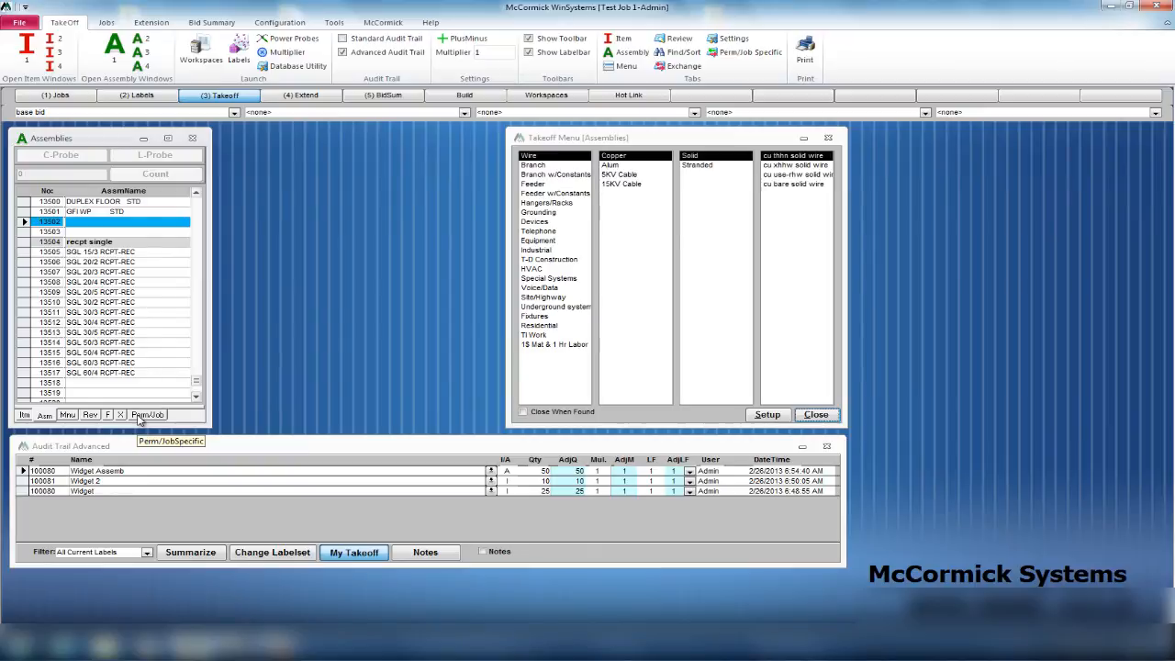
scroll(153, 252, up, 2)
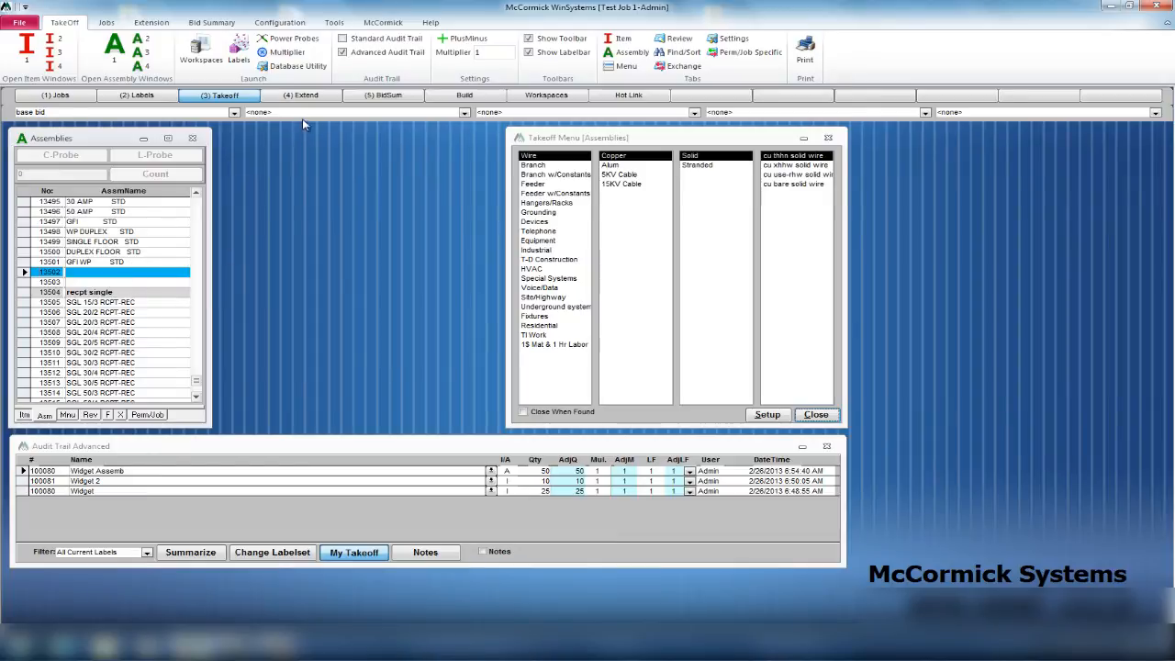
click(288, 68)
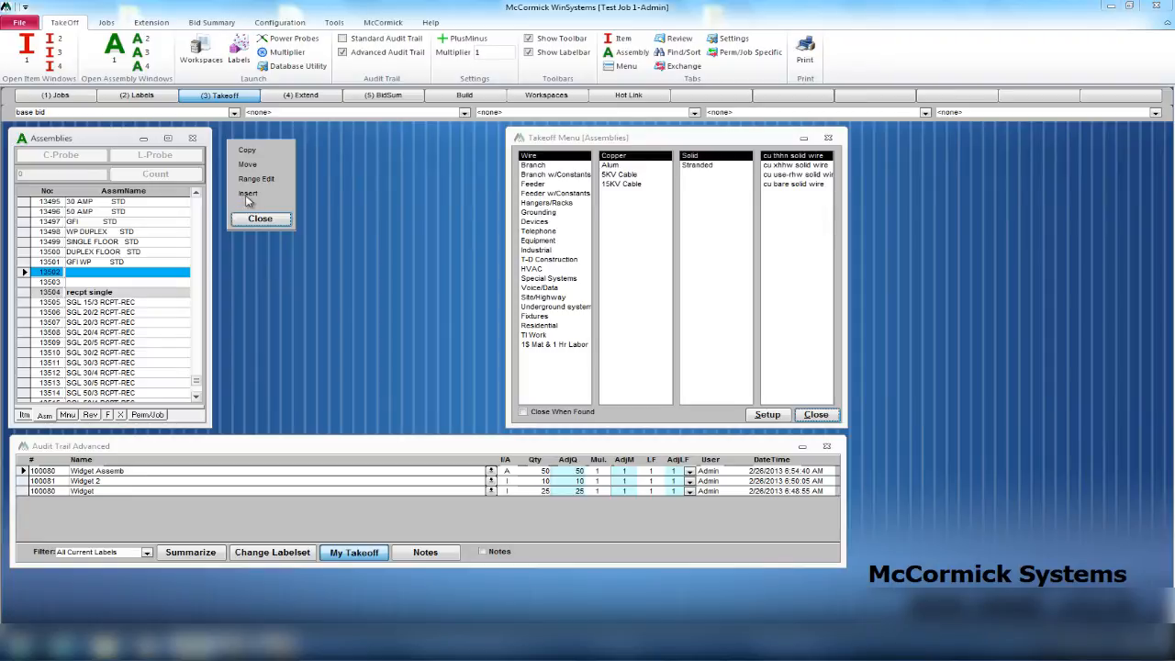
click(128, 282)
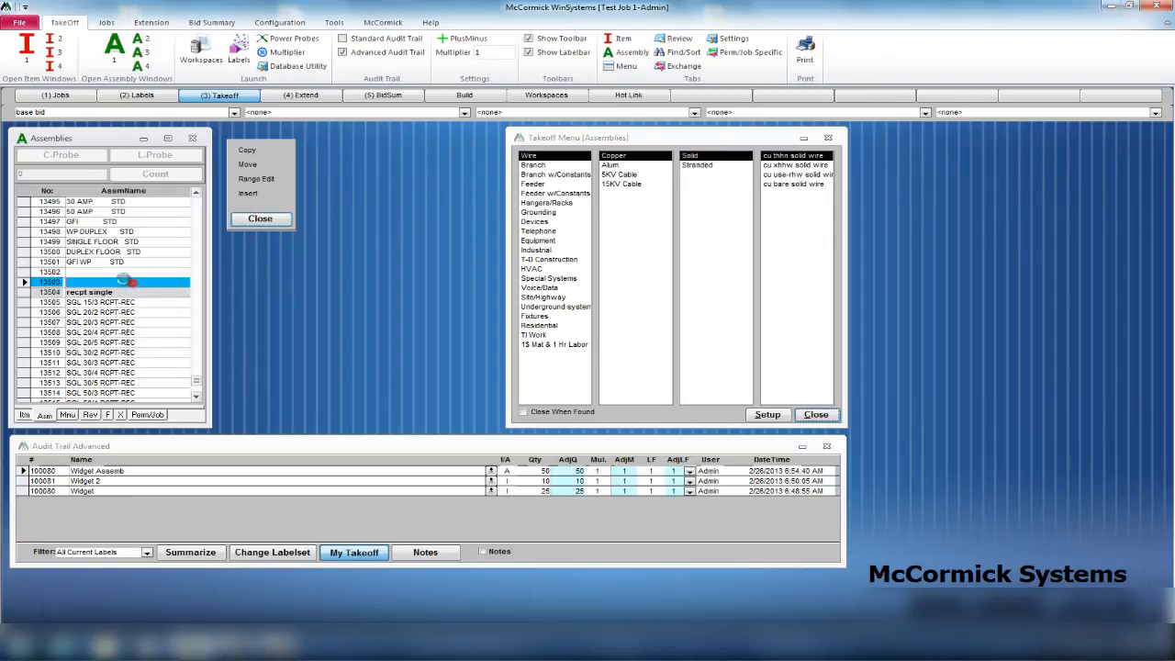
click(114, 272)
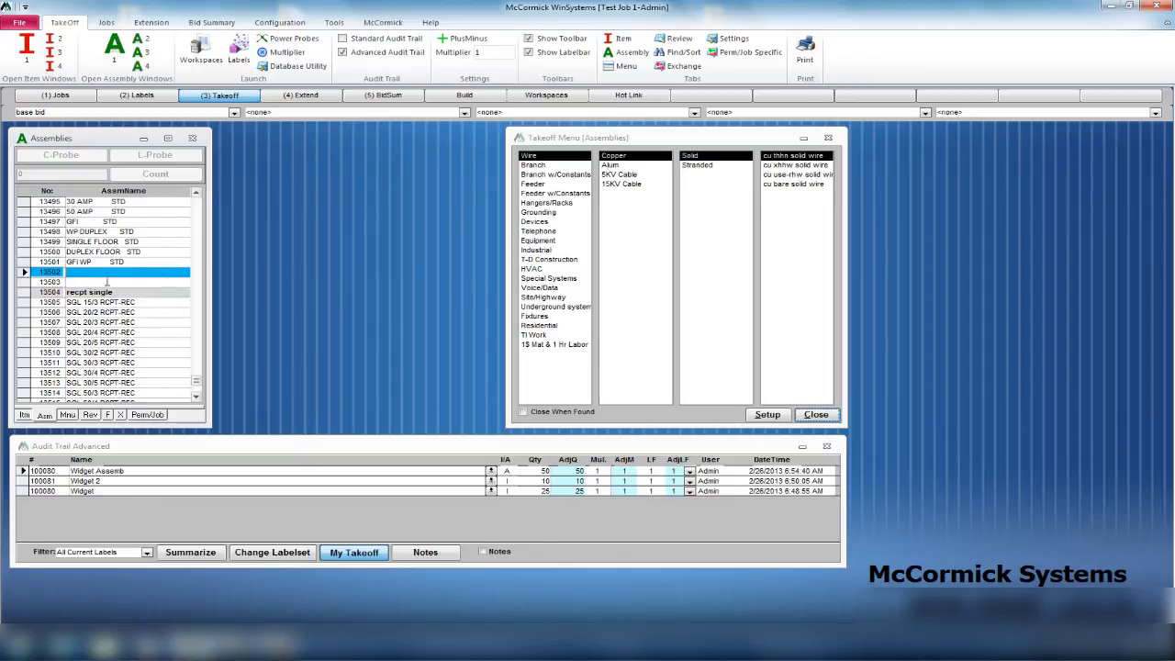
Step: Insert 3 new blank assembly records after record 13502 with the database utility
click(197, 191)
click(196, 191)
click(25, 292)
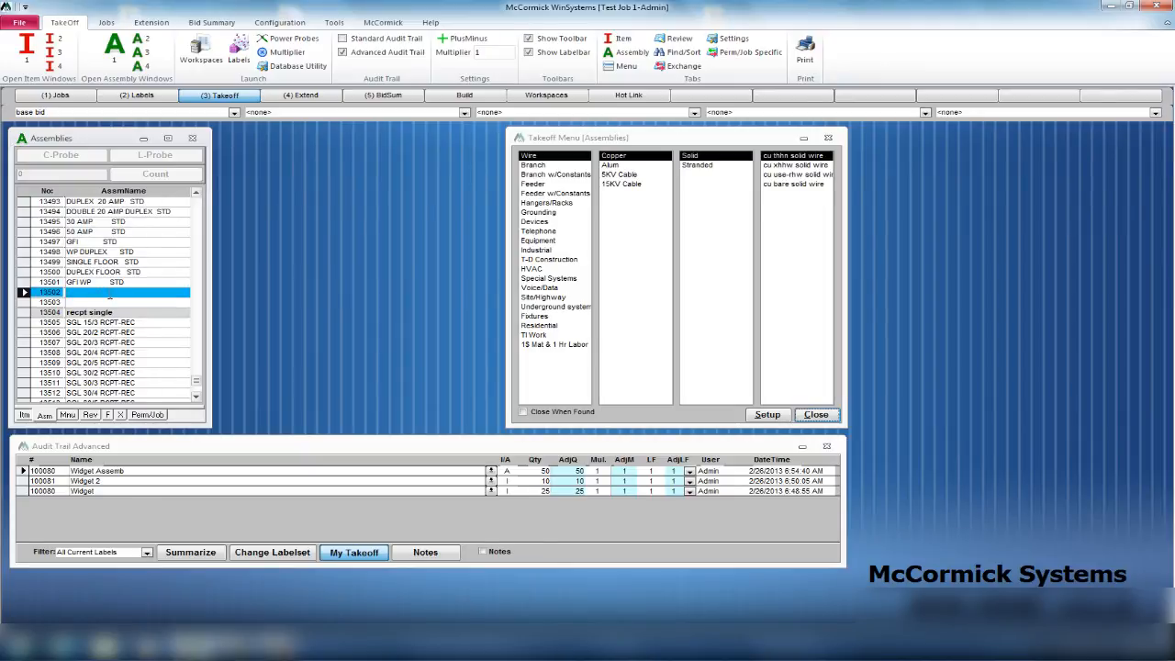
click(297, 67)
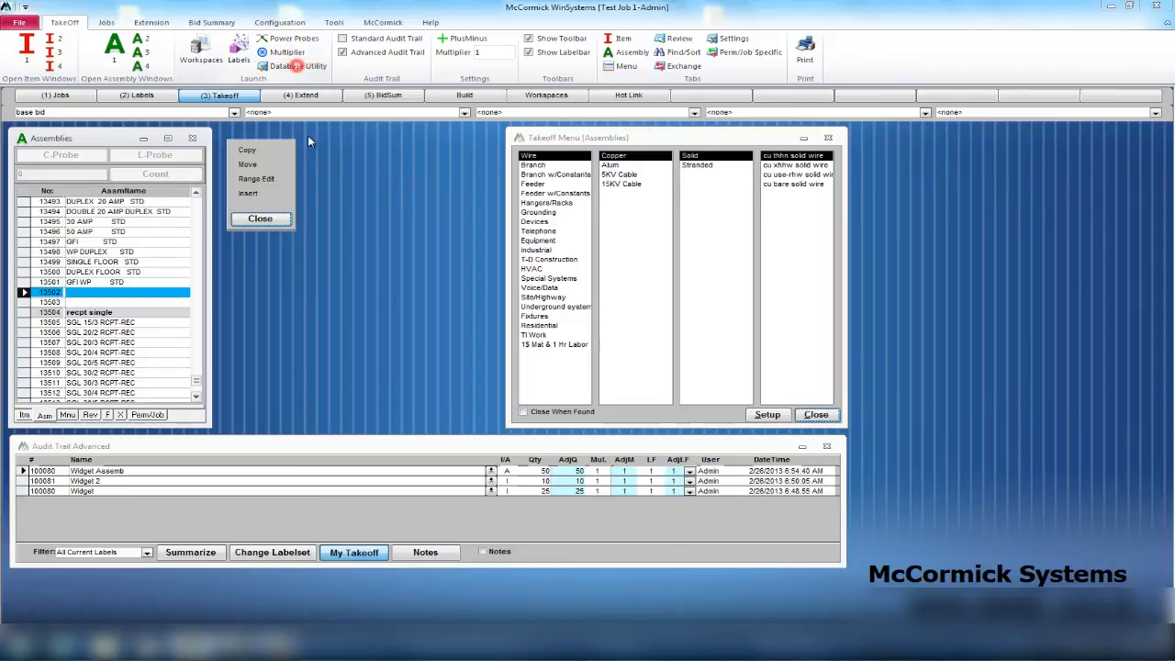
click(249, 194)
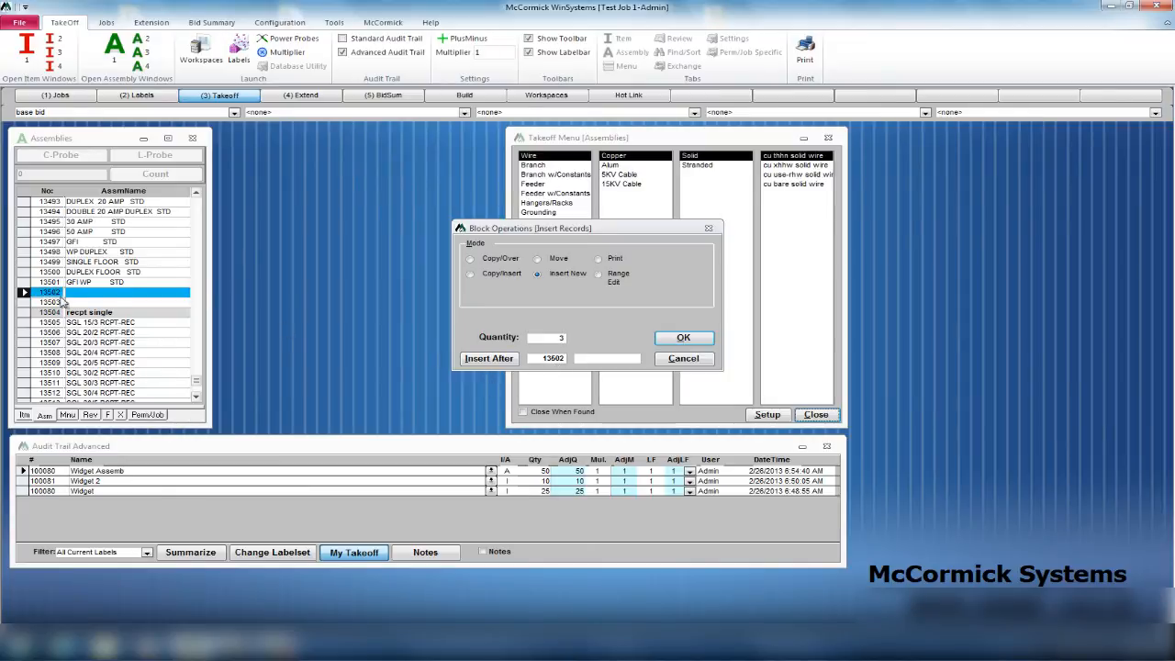
click(691, 338)
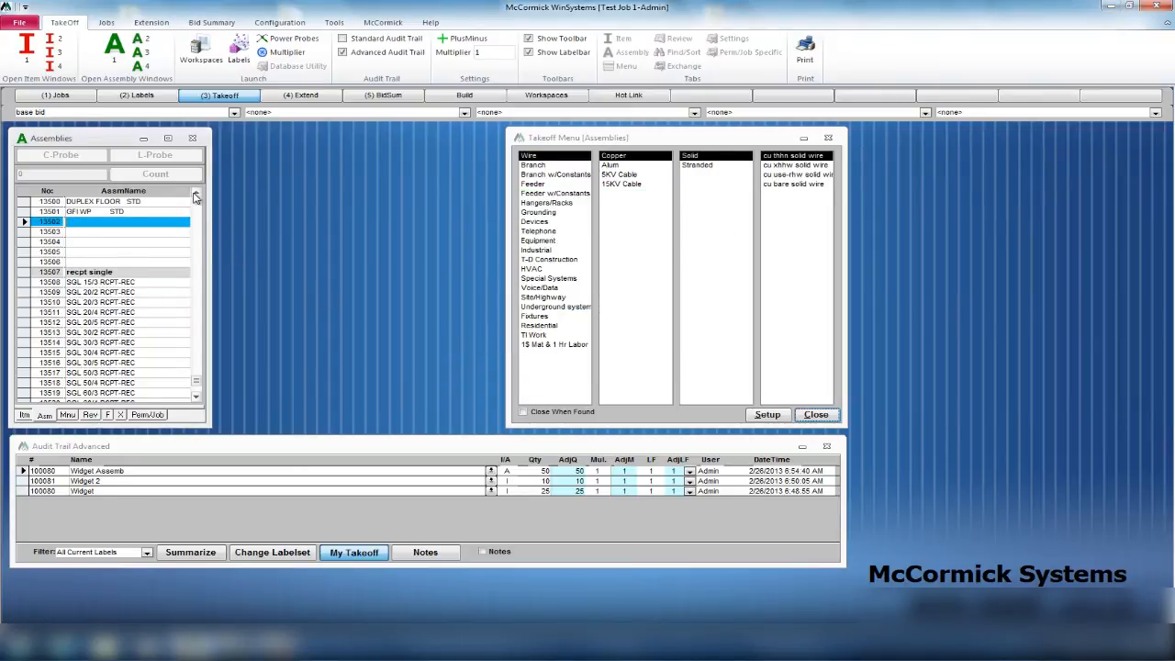
Step: Look over the blank assembly records from 13502 on and the byproducts of 13502, then view the permanent items
click(195, 193)
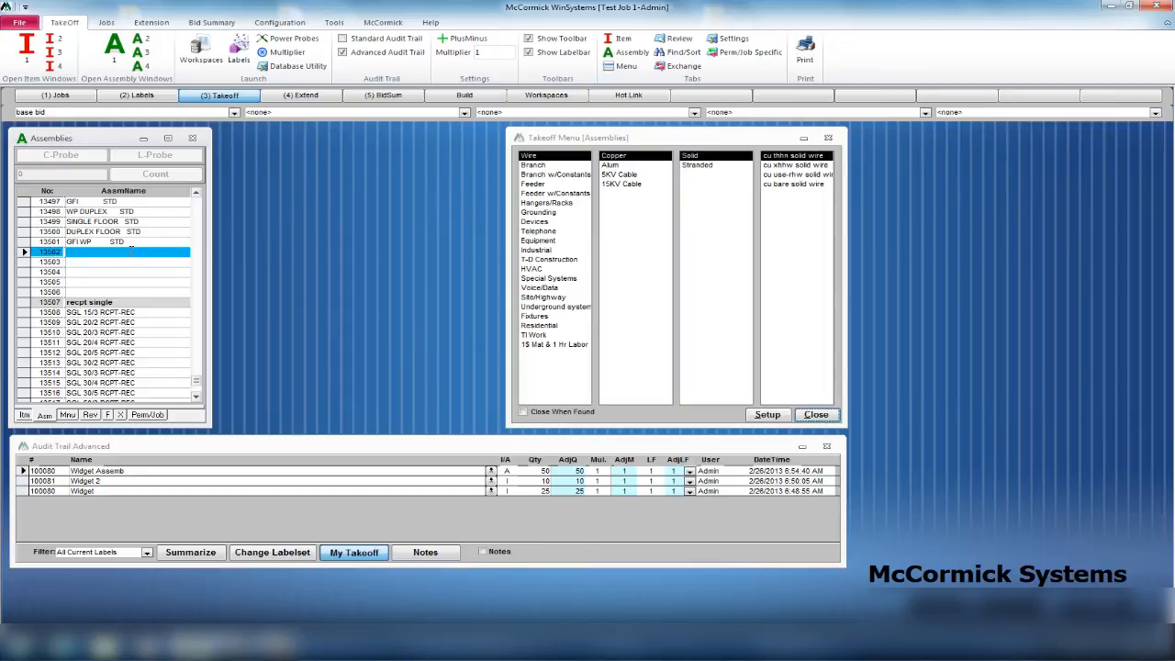
scroll(123, 257, up, 2)
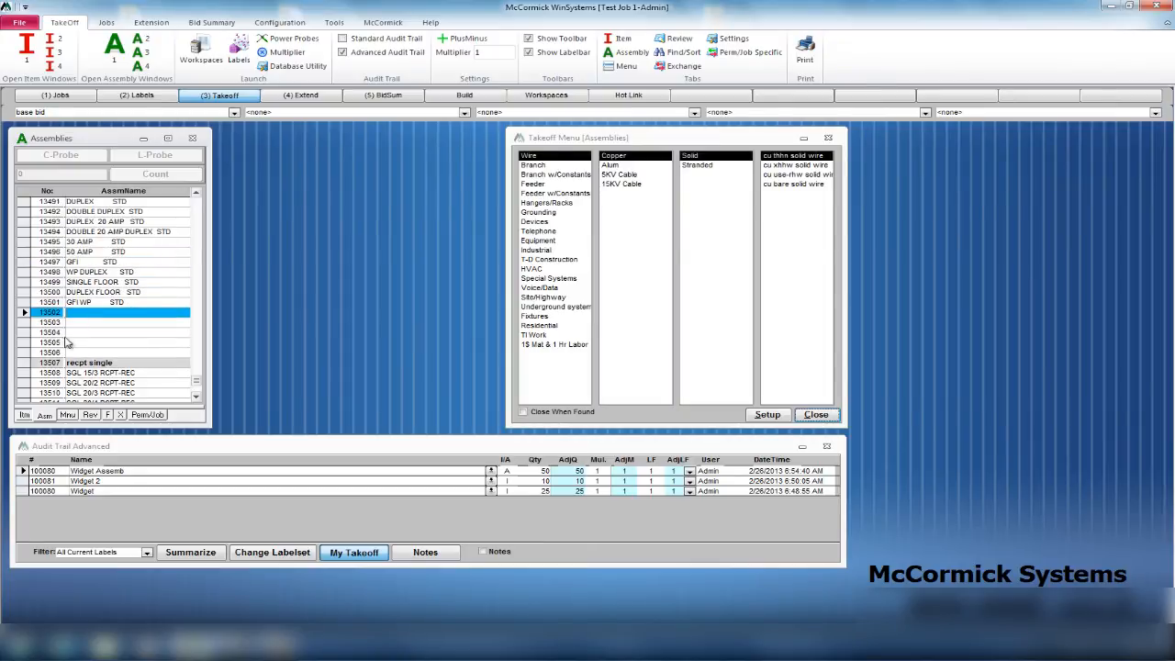
click(24, 313)
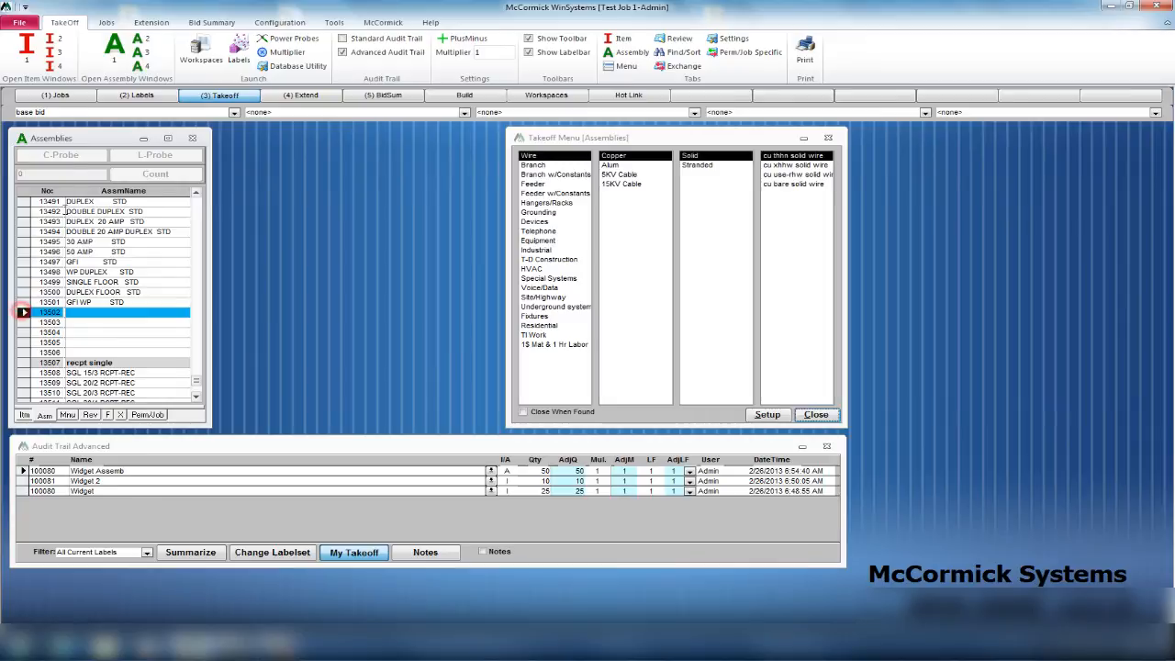
click(90, 414)
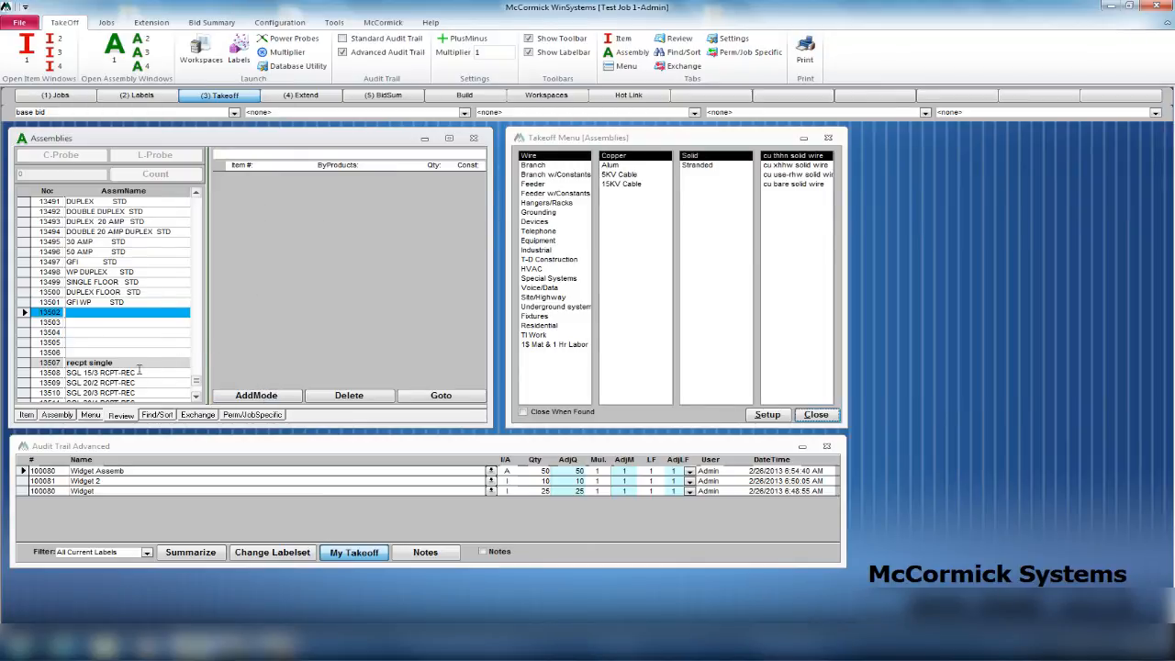
click(57, 415)
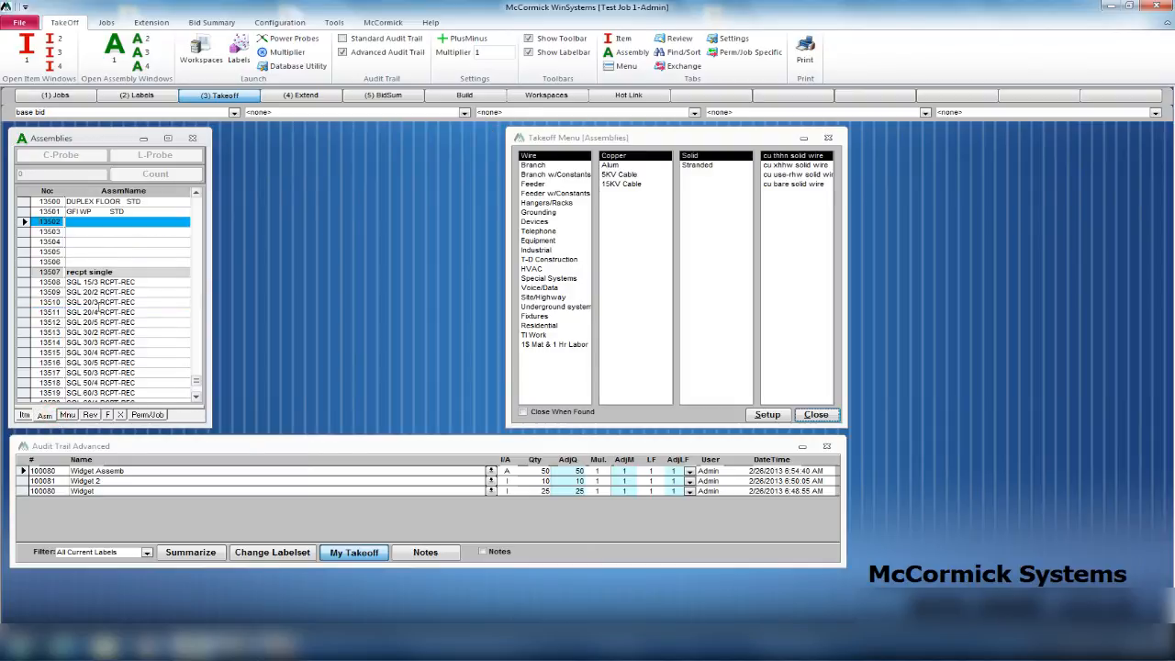
click(25, 415)
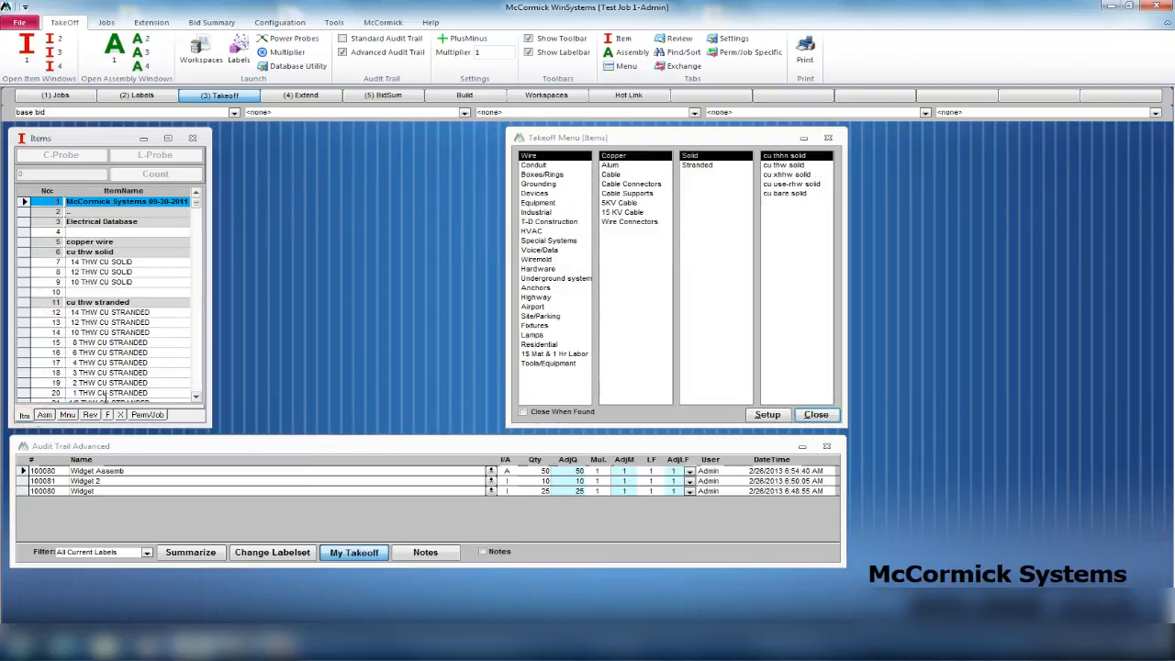
Step: Review the details of blank item 33 below the THW copper stranded wires, and return to the item list
scroll(127, 307, down, 6)
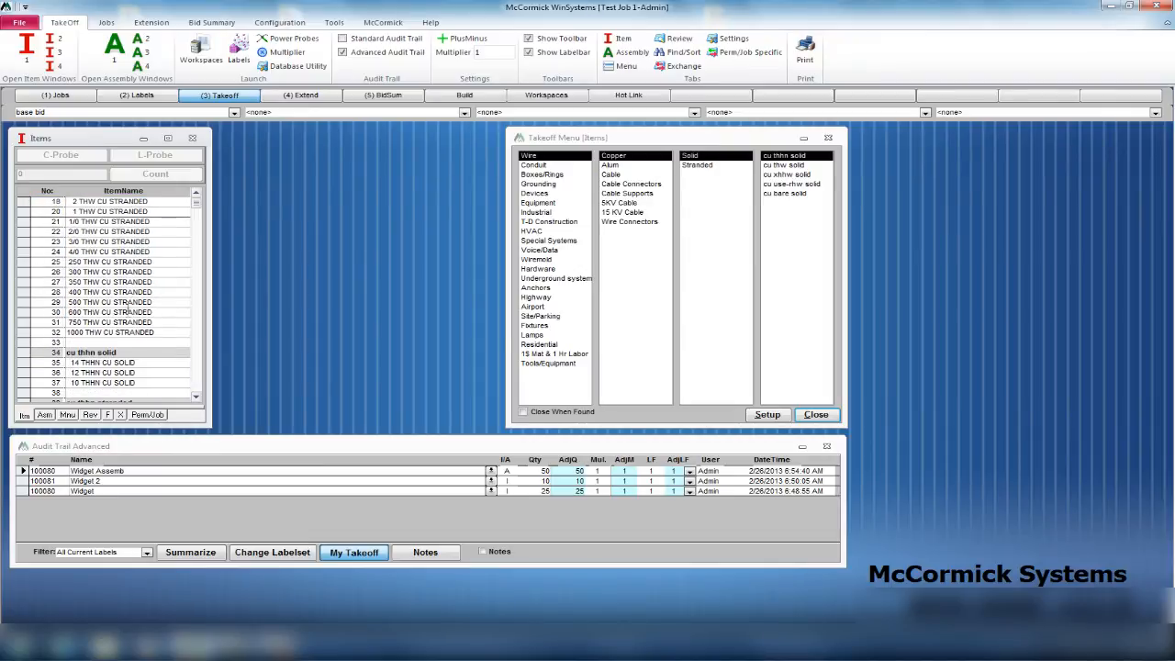
click(25, 342)
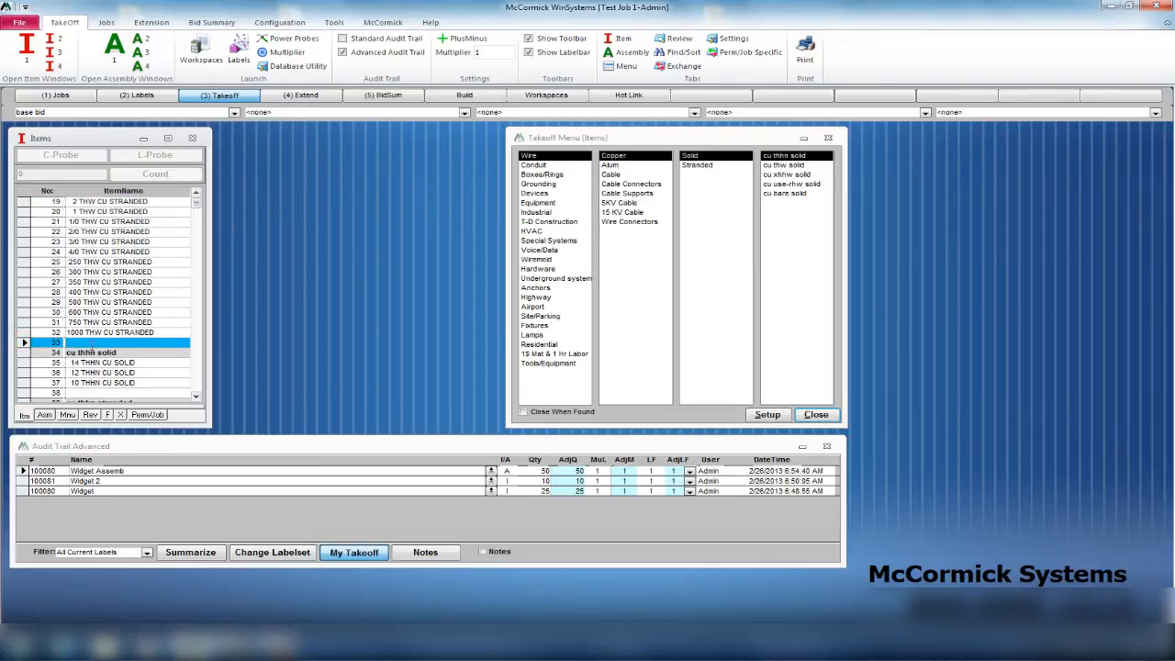
click(90, 415)
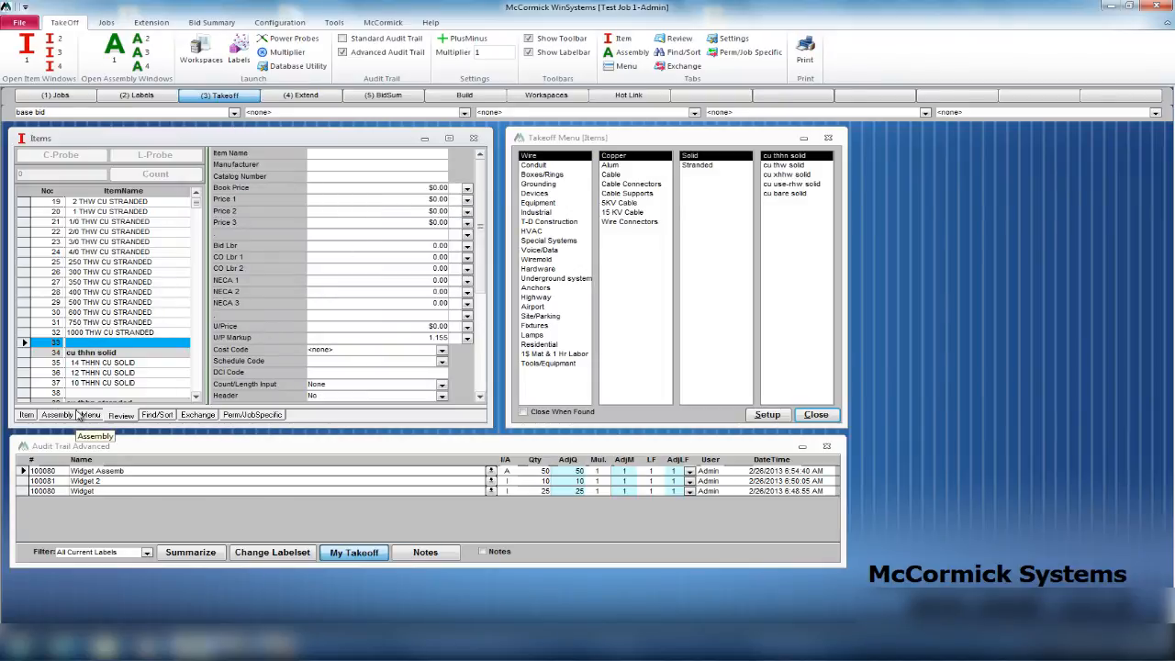
click(27, 416)
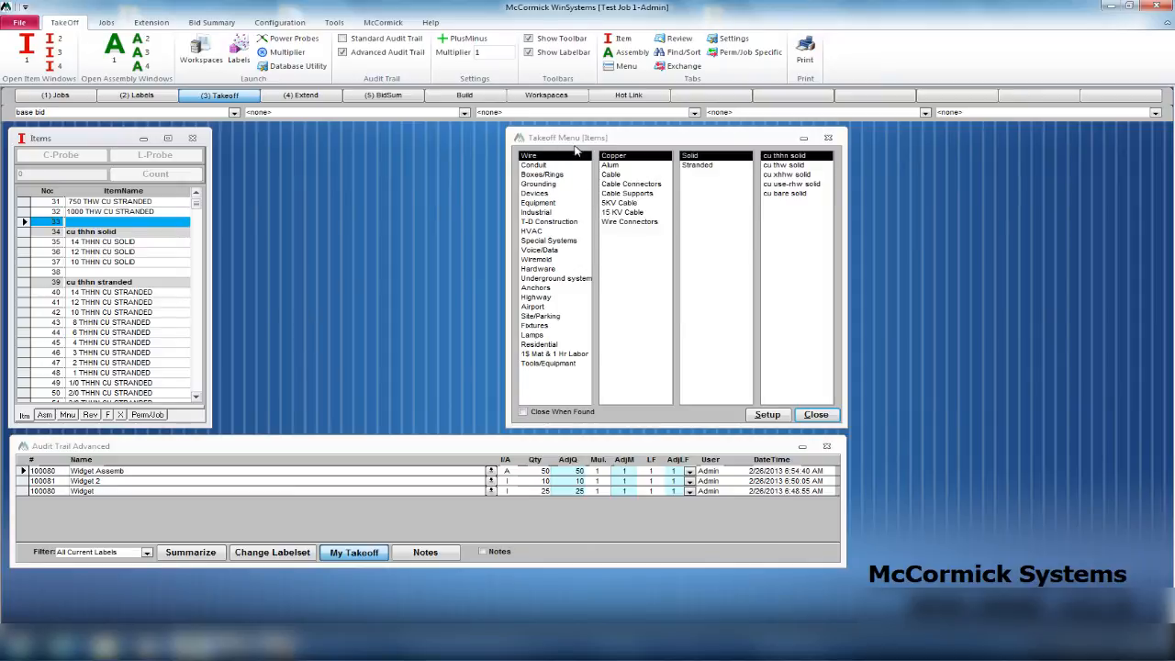
Step: Browse the Boxes/Rings and Conduit categories of the items takeoff menu
click(612, 137)
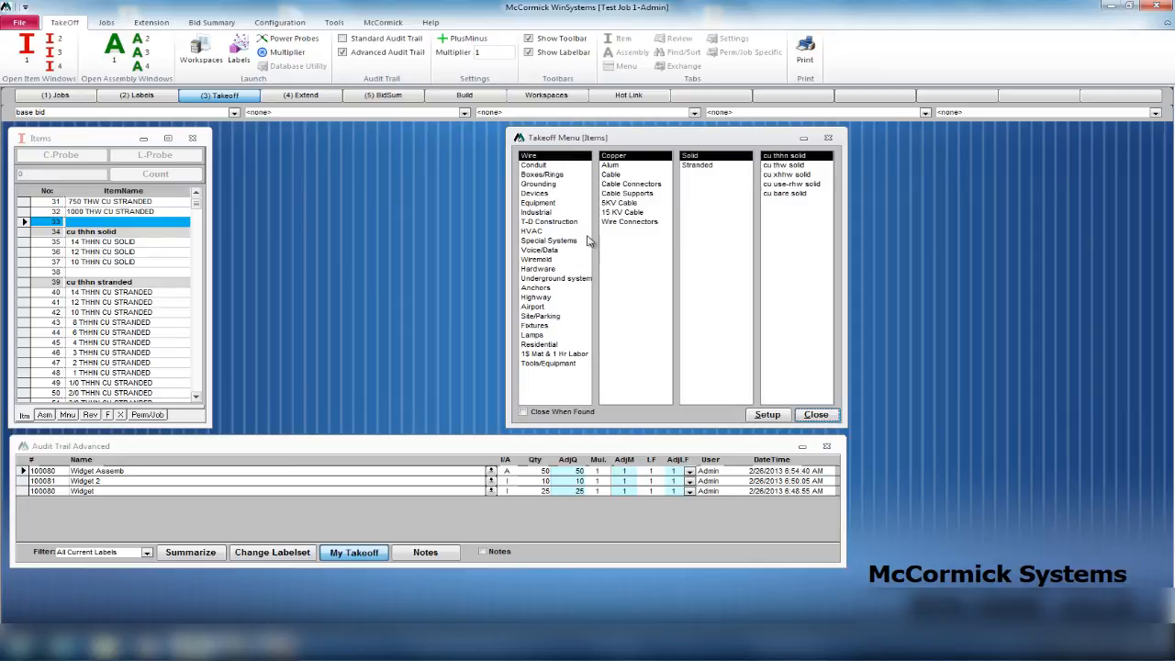
click(540, 174)
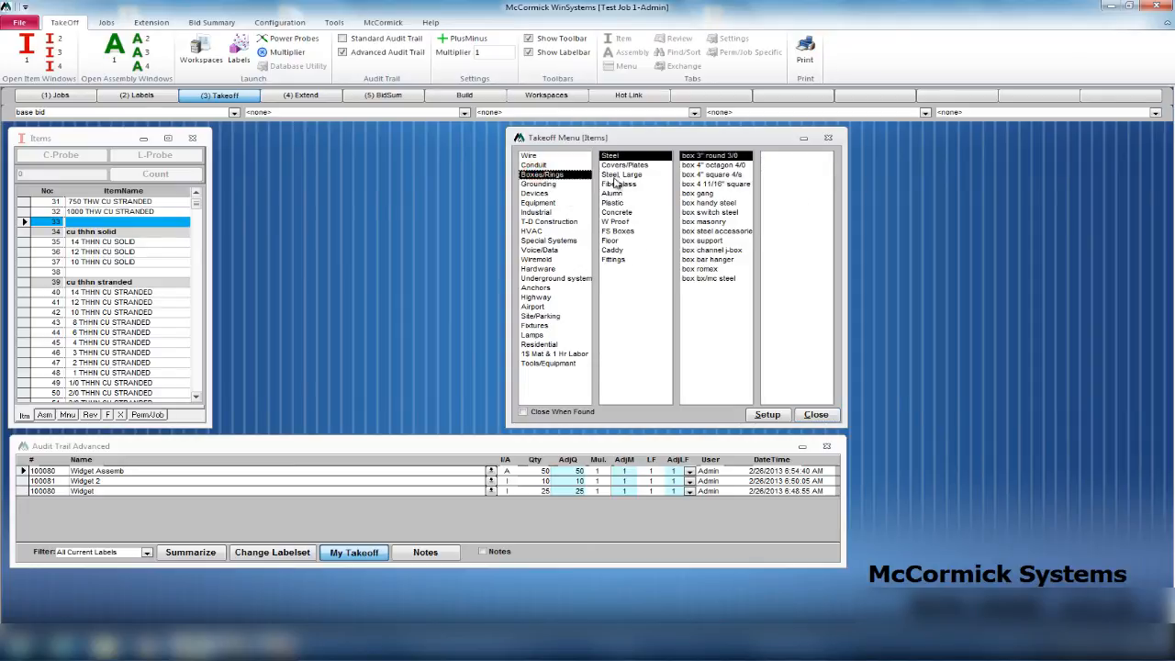
click(553, 165)
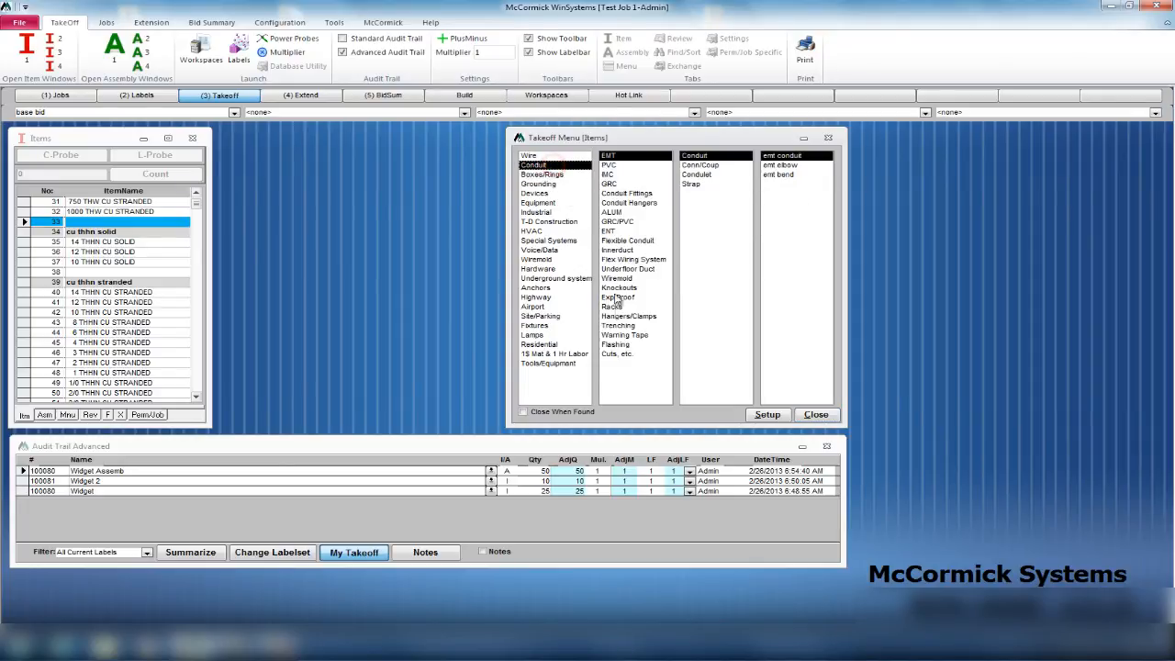